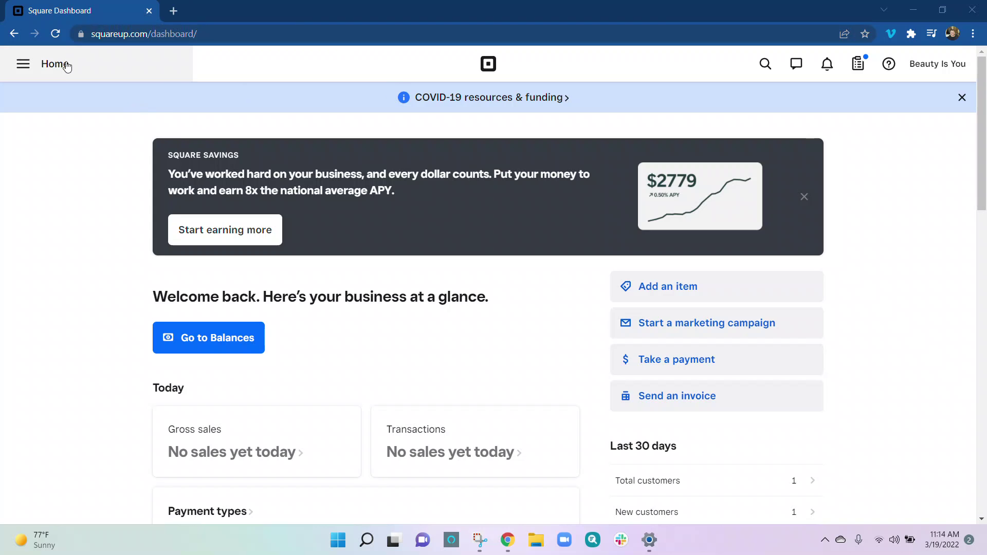
Go to the Appointments section and open its Services list
left_click(50, 73)
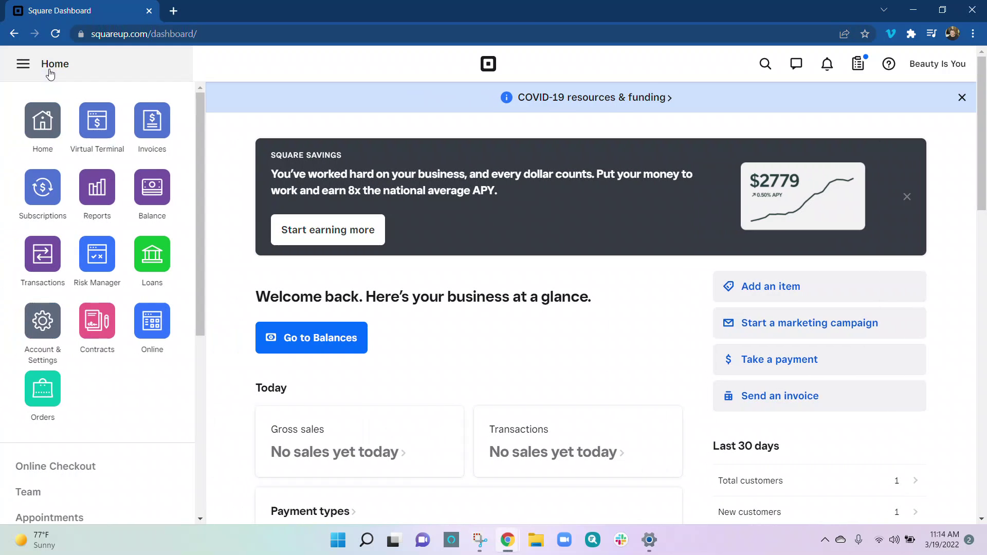
scroll(114, 346, "down", 2)
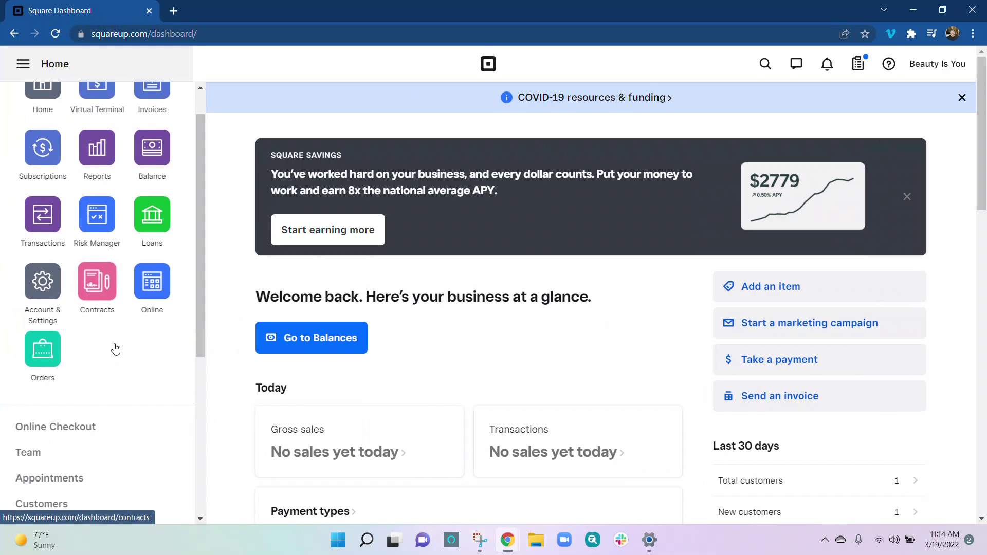
scroll(76, 421, "down", 1)
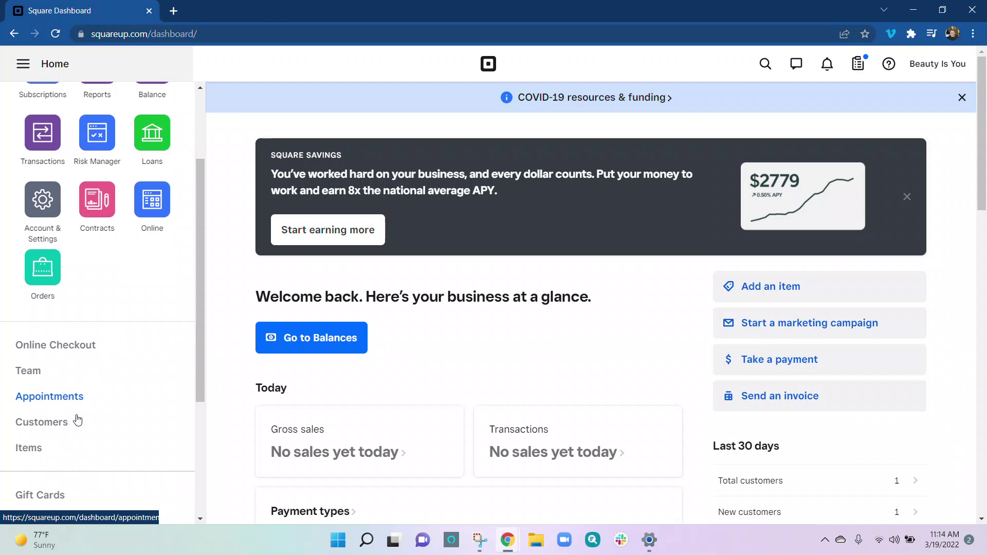
left_click(65, 397)
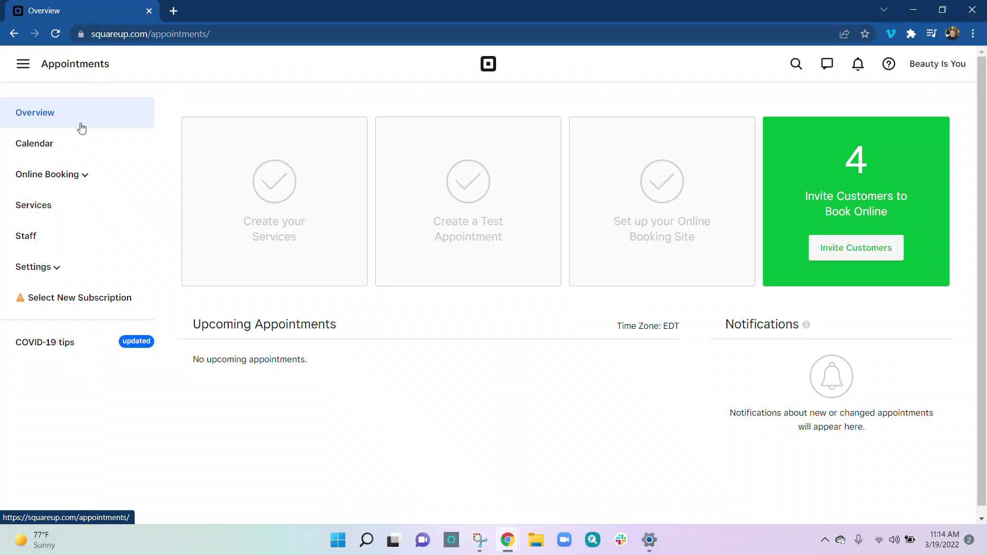
left_click(61, 210)
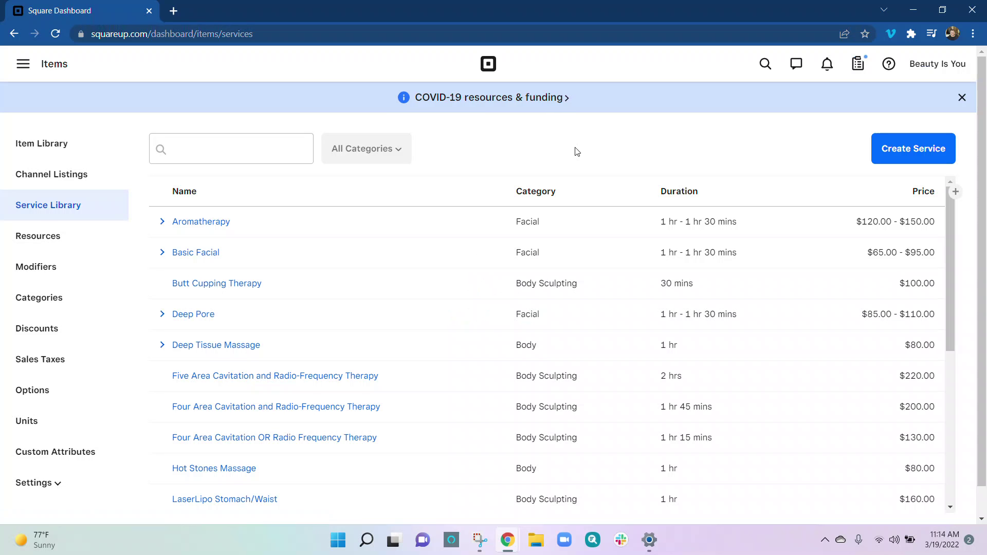
Examine the service library and the Aromatherapy service's details, variations, durations and prices, closing it without edits
scroll(431, 328, "down", 3)
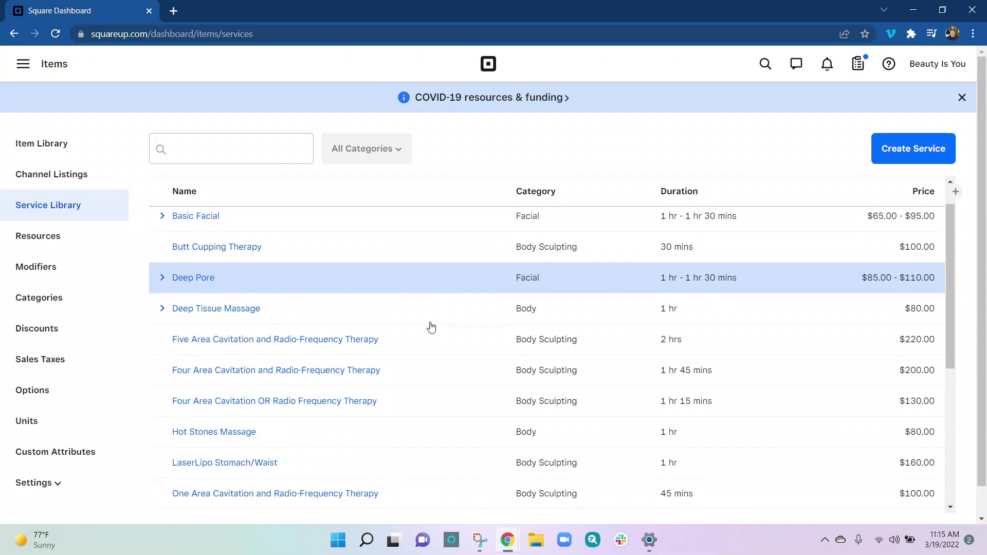
scroll(431, 328, "down", 2)
scroll(431, 328, "down", 1)
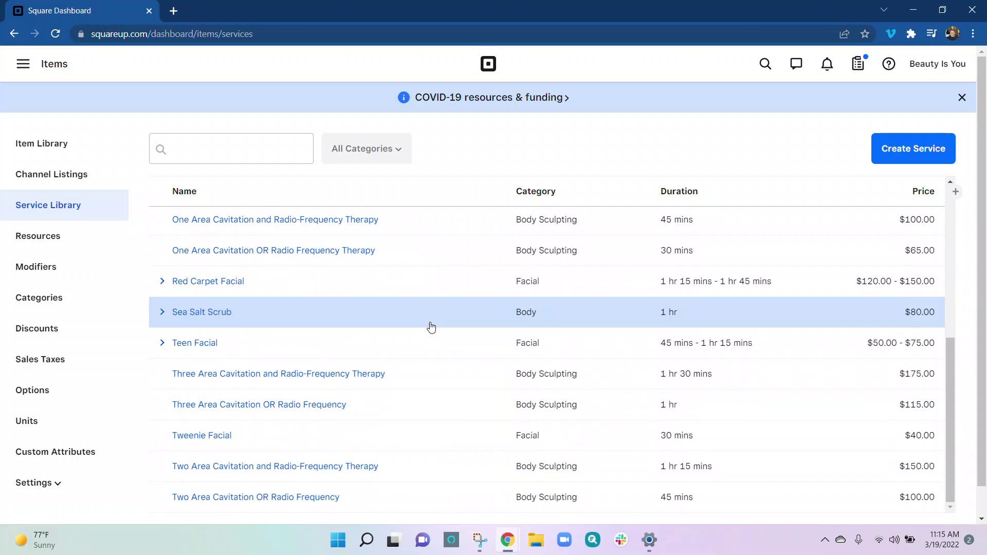
scroll(431, 328, "up", 6)
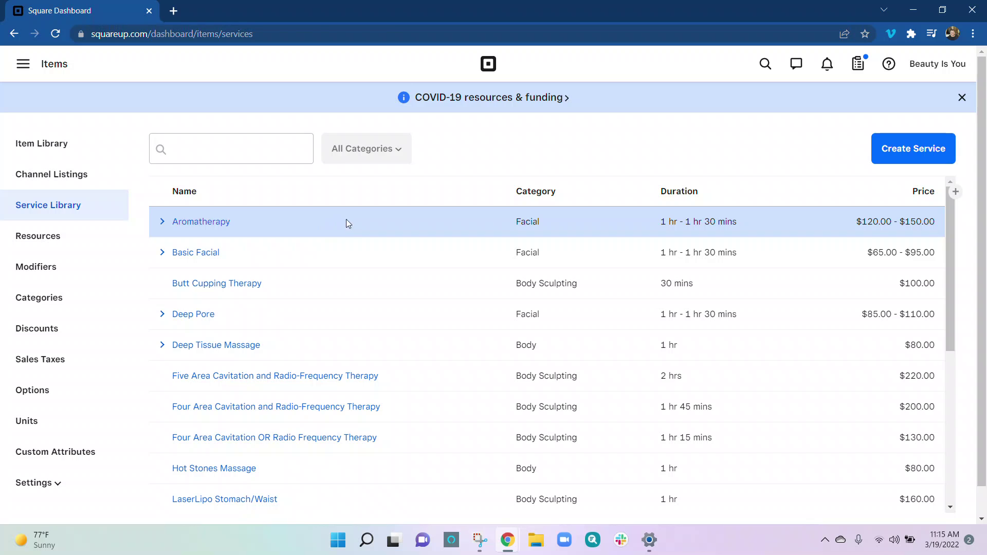
left_click(347, 221)
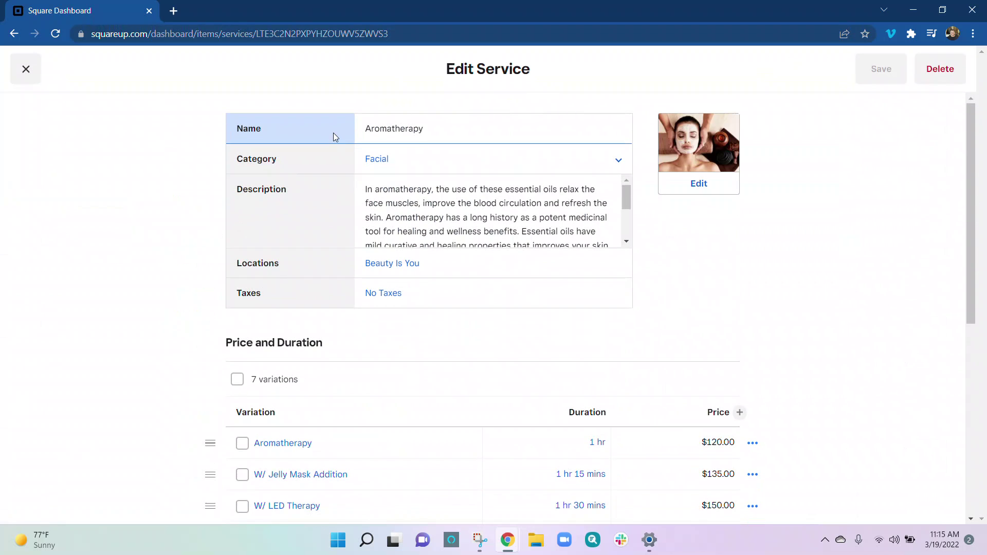
scroll(737, 302, "down", 2)
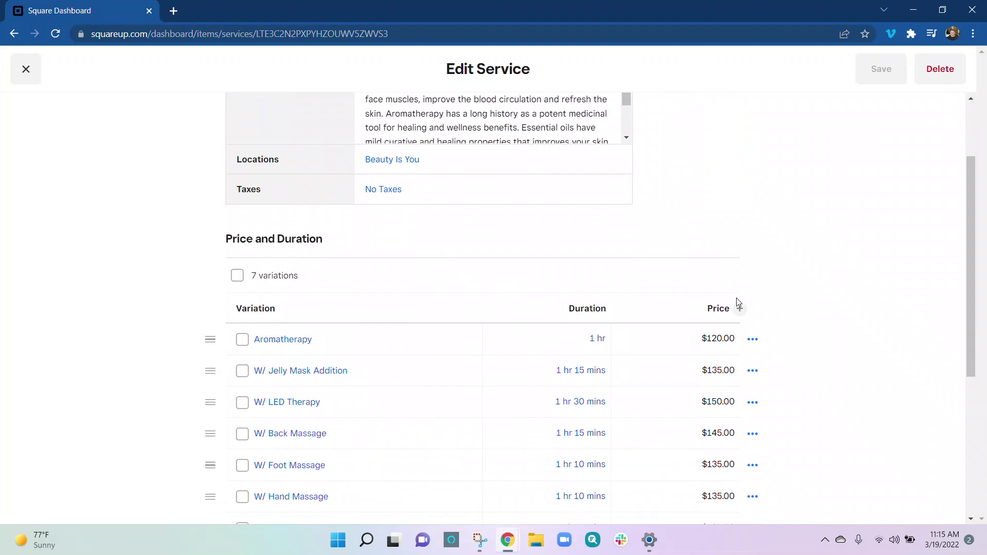
scroll(823, 378, "down", 5)
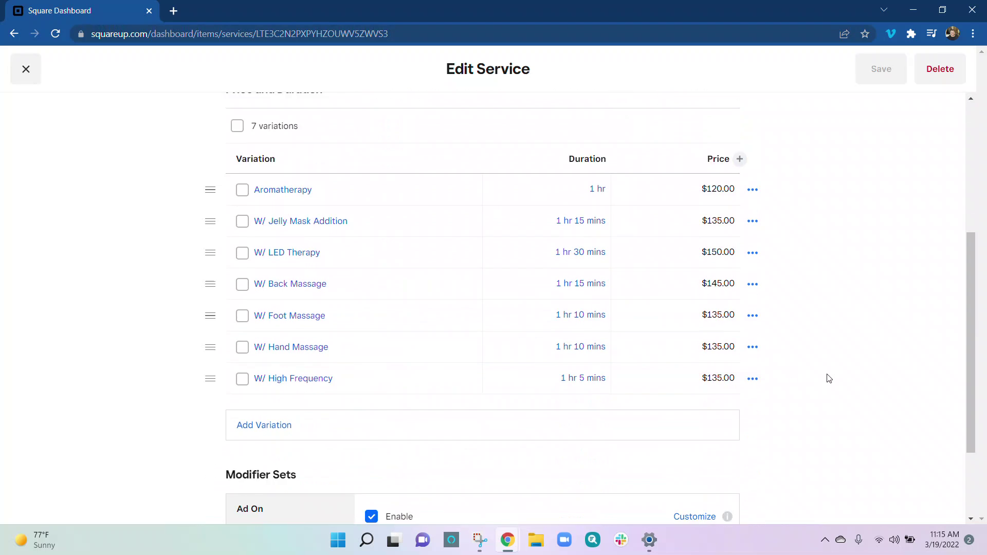
scroll(829, 378, "up", 7)
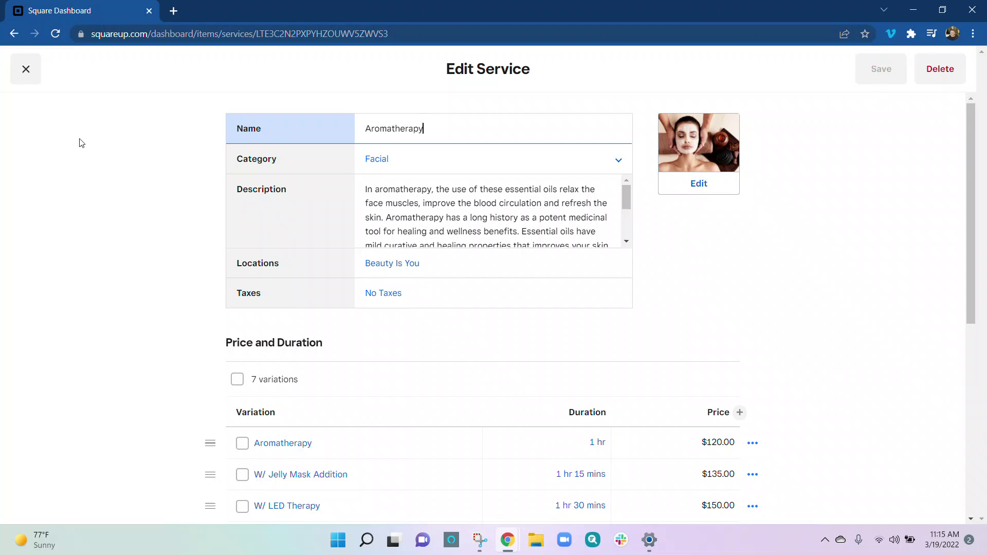
left_click(29, 74)
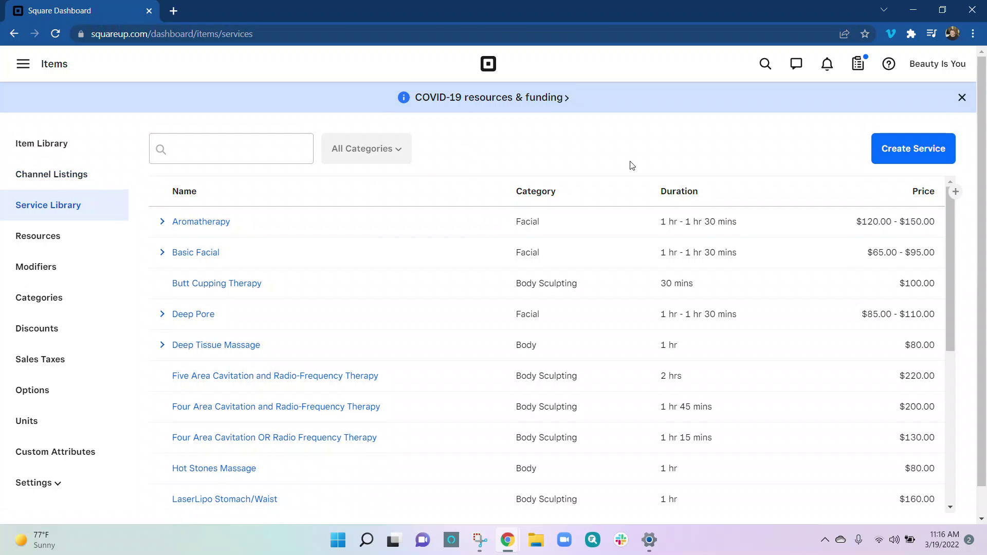
Start creating a new service and bring up the BIY Body Sculpting.docx window, moving it aside for reference
left_click(920, 146)
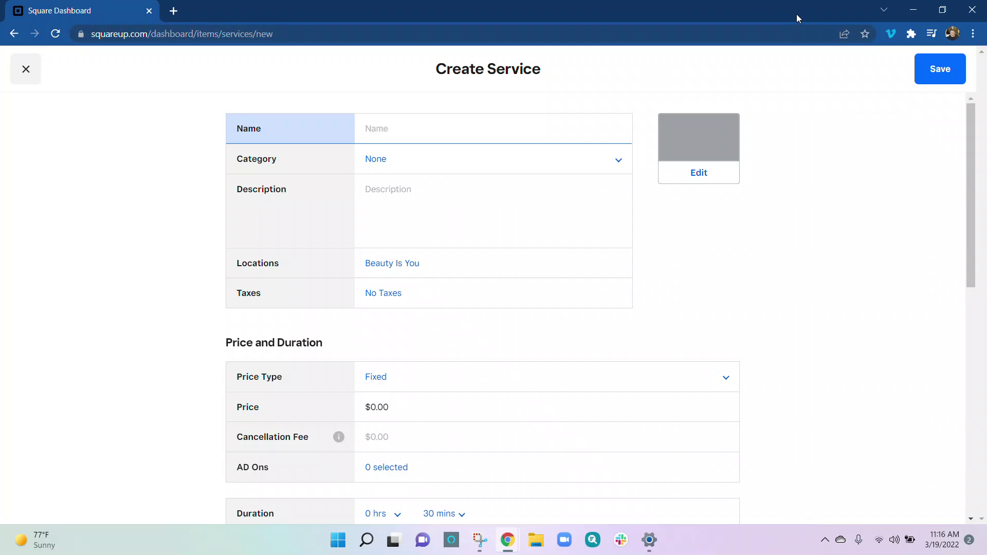
mouse_move(512, 545)
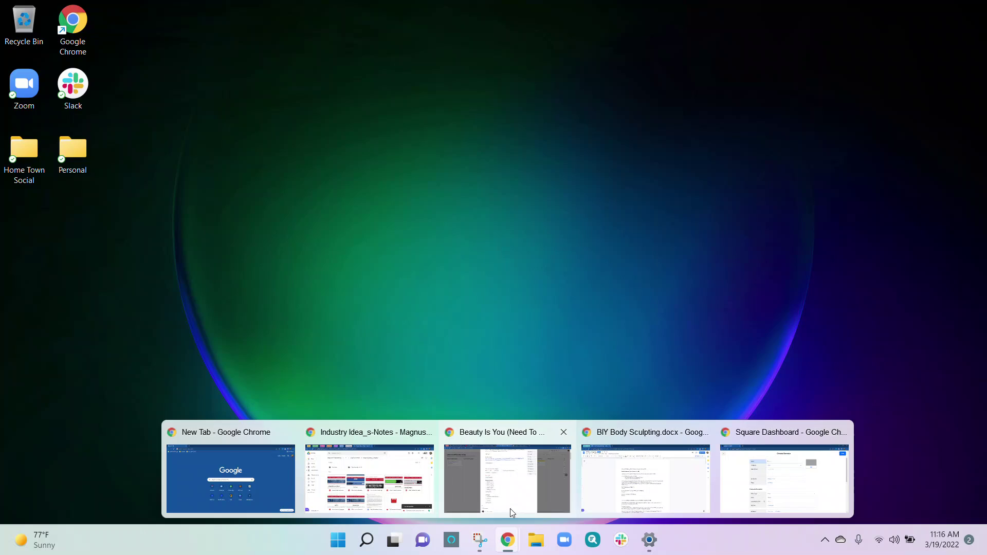
mouse_move(611, 492)
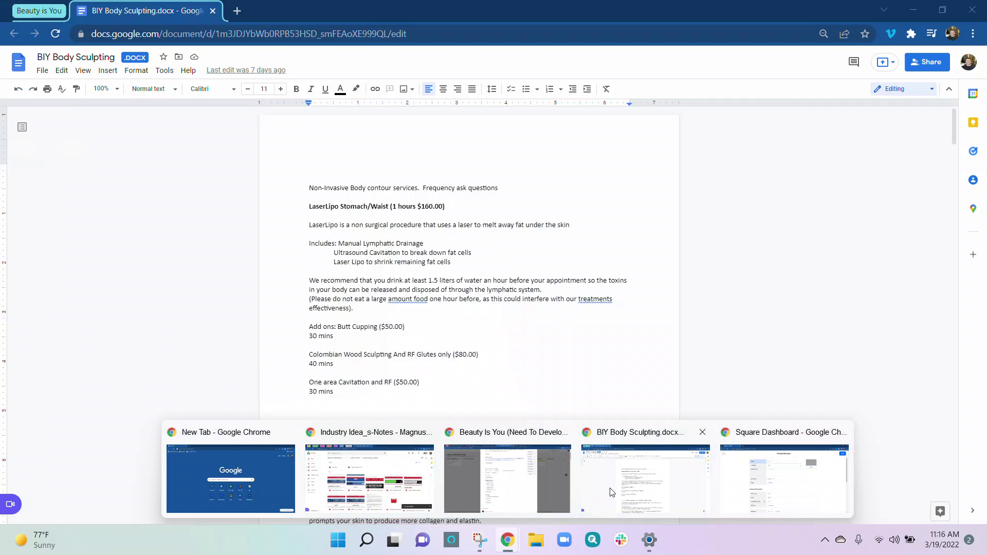
left_click(650, 493)
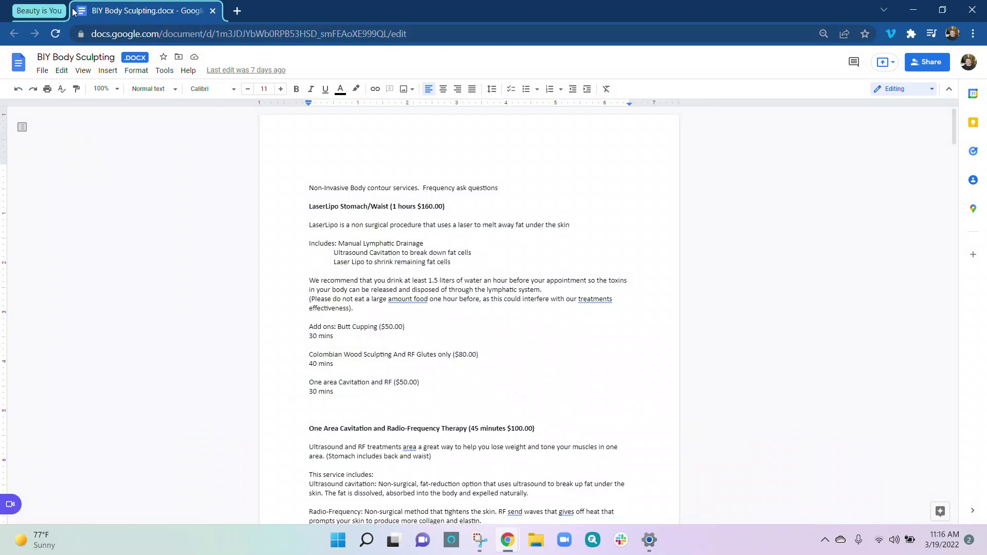
left_click_drag(31, 12, 986, 98)
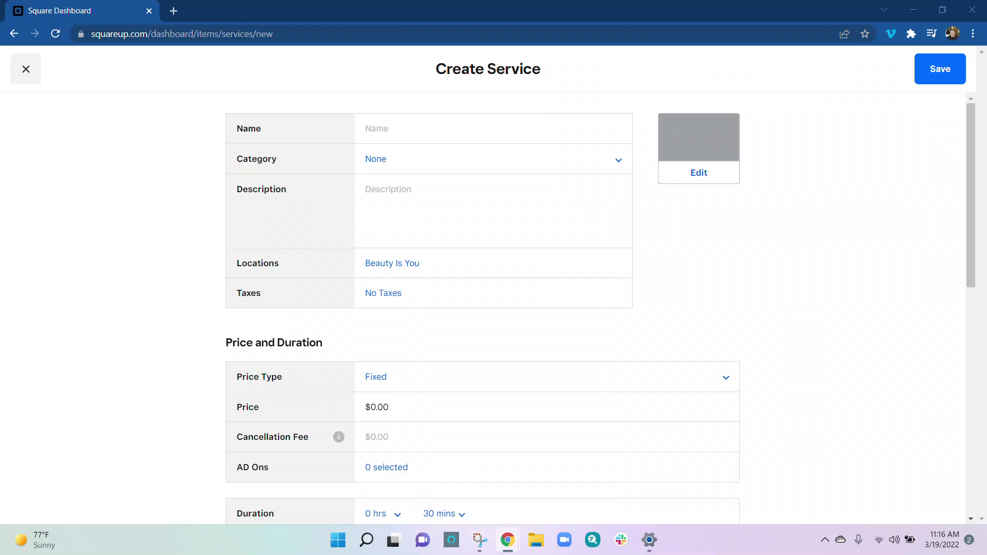
Name the new service "Two Area Cavitation and Radio-Frequency Therapy" and assign it to the Body category
left_click(430, 131)
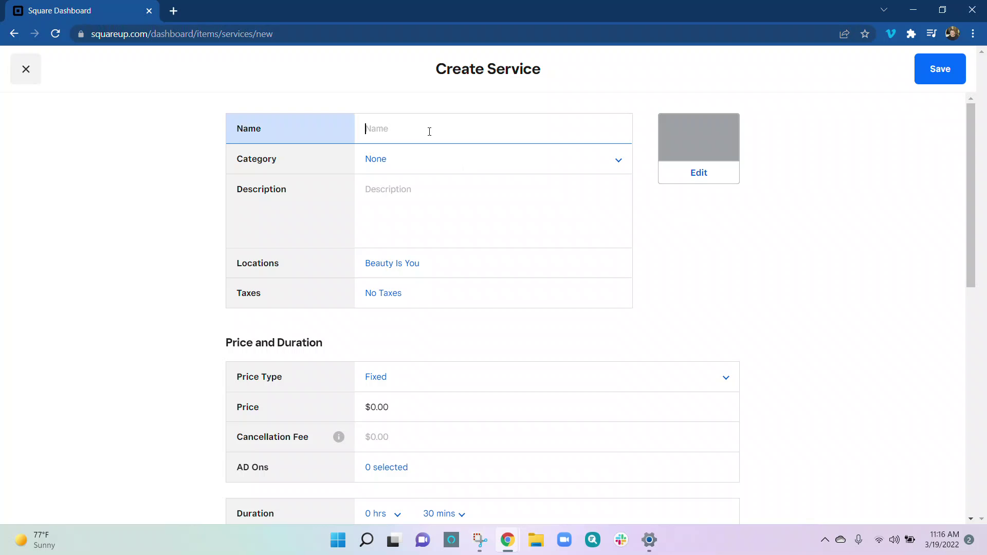
type("Two Area Cavitation and Radio-Frequency Therapy")
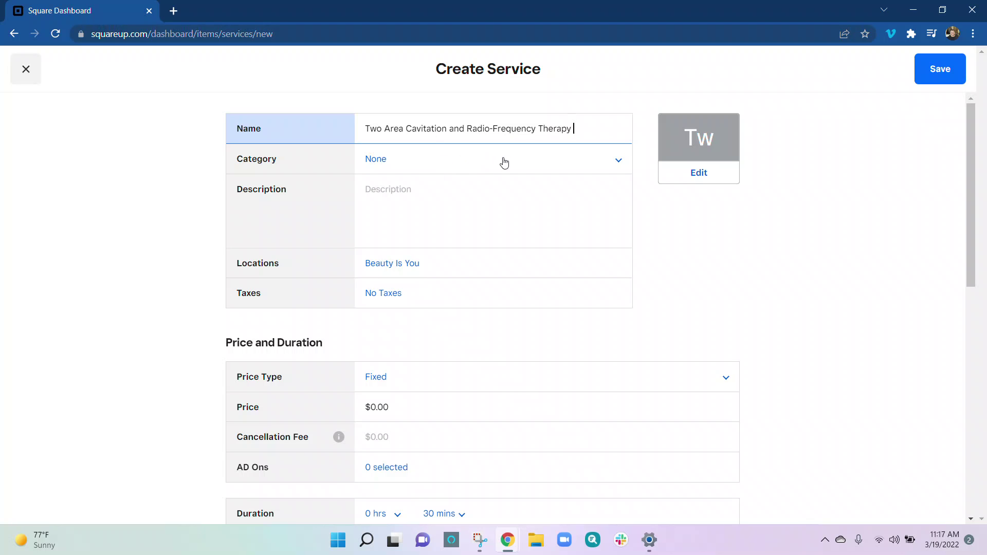
left_click(528, 168)
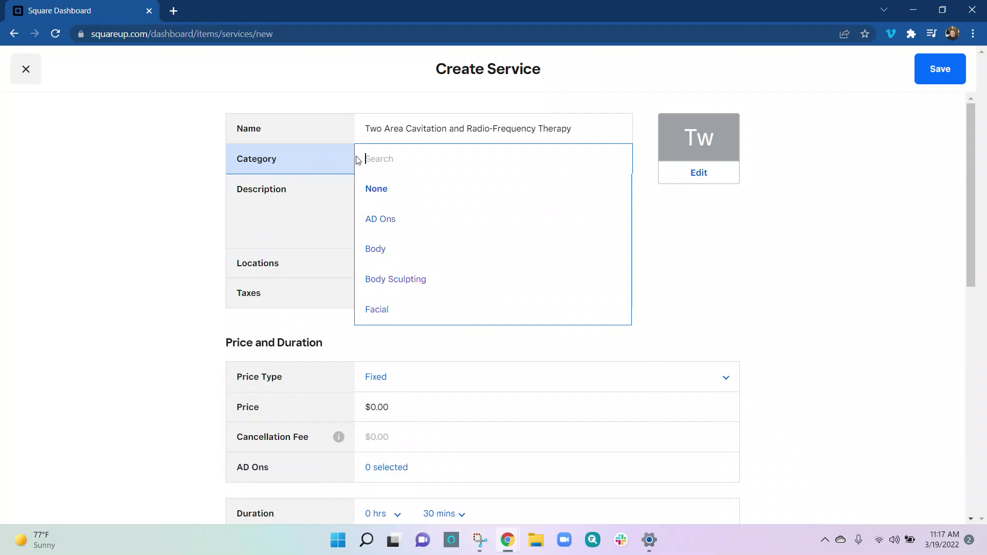
left_click(419, 260)
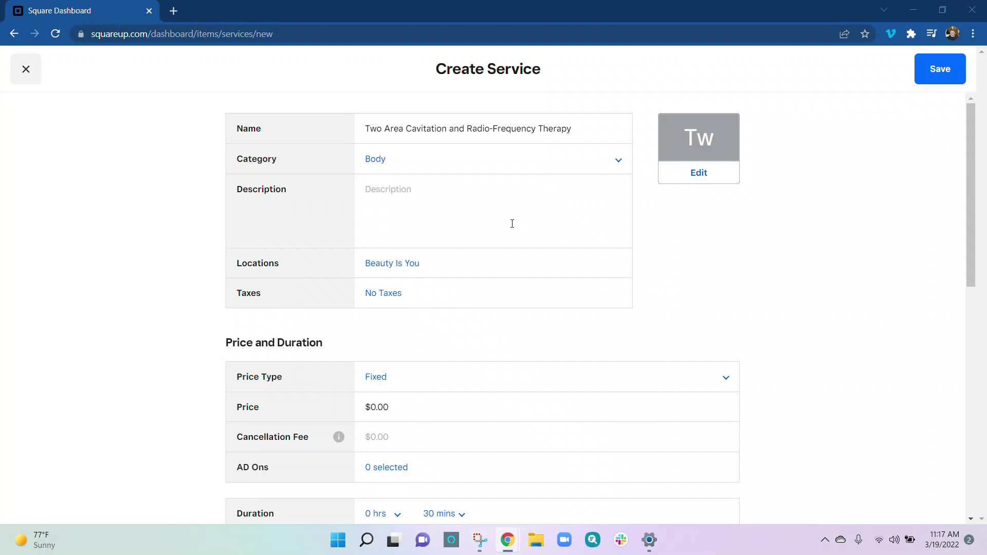
Paste the copied ultrasound cavitation and radio-frequency text into the service's description and review it
left_click(501, 207)
key("ctrl+v")
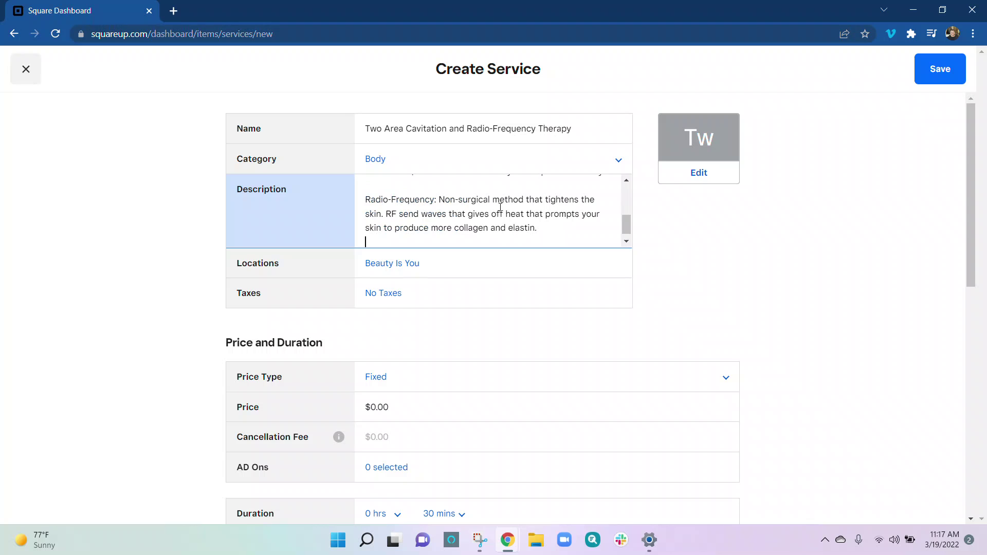
scroll(462, 203, "up", 3)
scroll(461, 203, "up", 2)
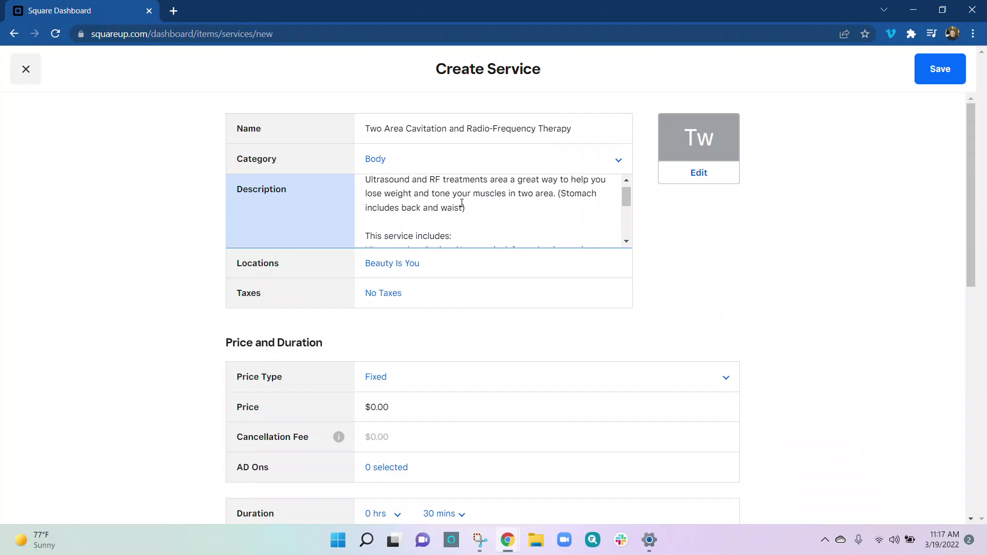
scroll(462, 203, "down", 8)
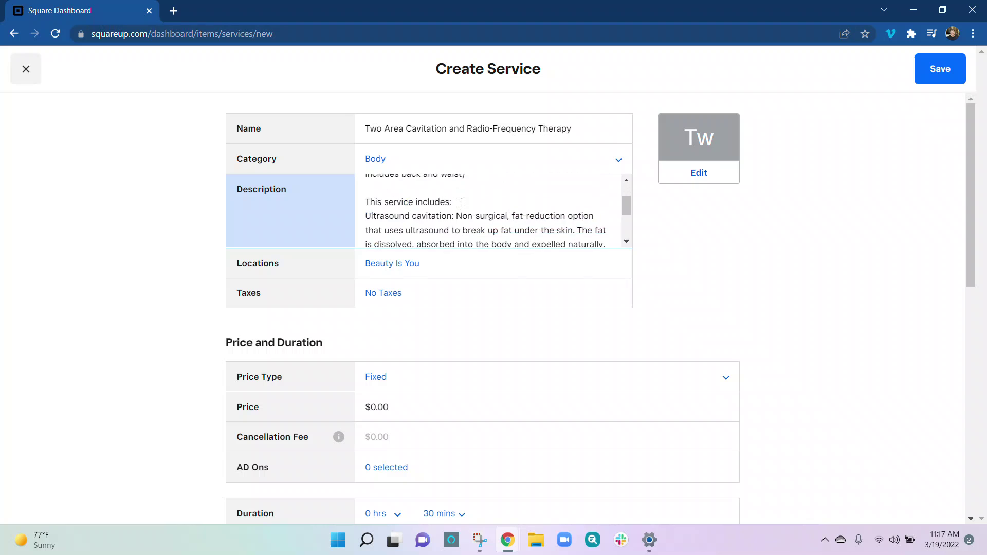
Check the service's available locations and sales tax options, closing each without changes
left_click(472, 268)
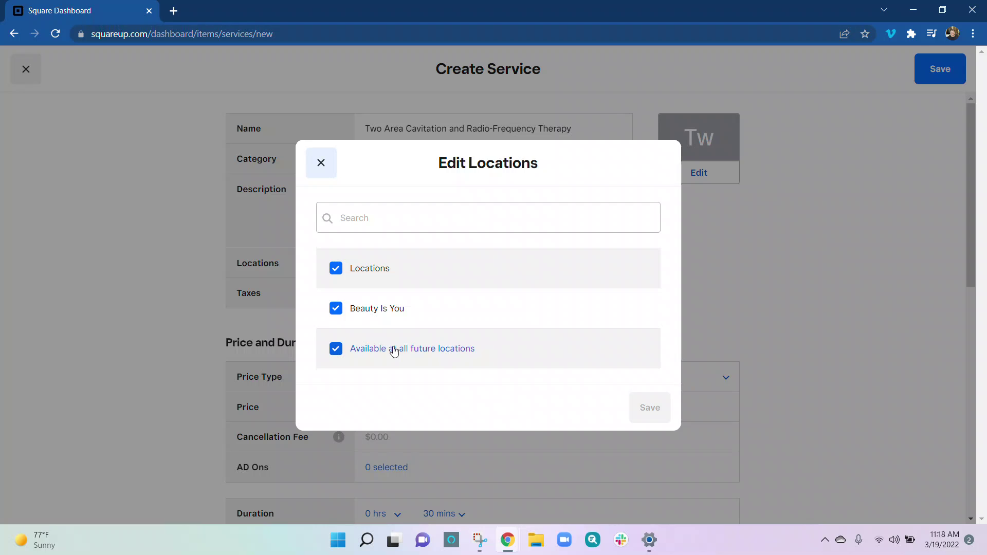
left_click(323, 168)
scroll(462, 318, "down", 2)
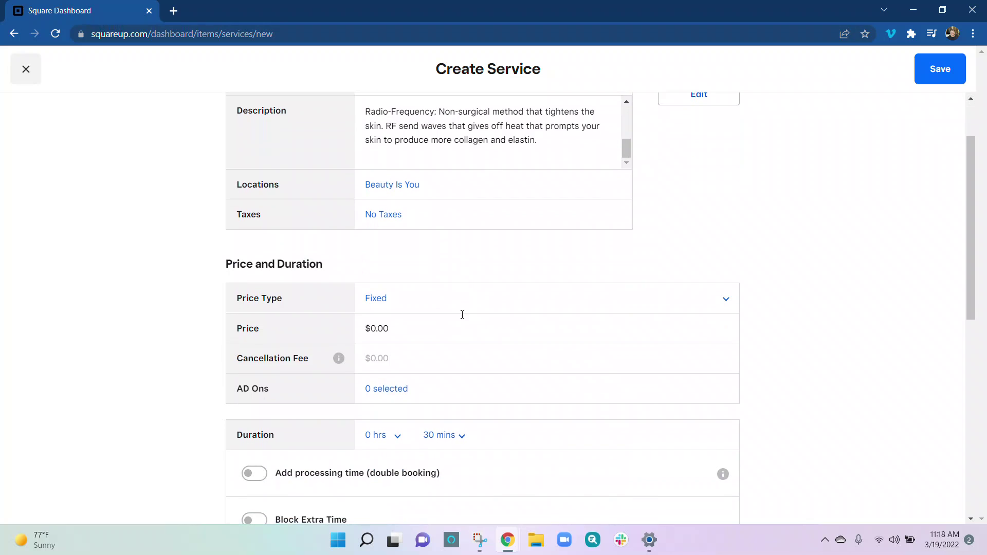
left_click(431, 213)
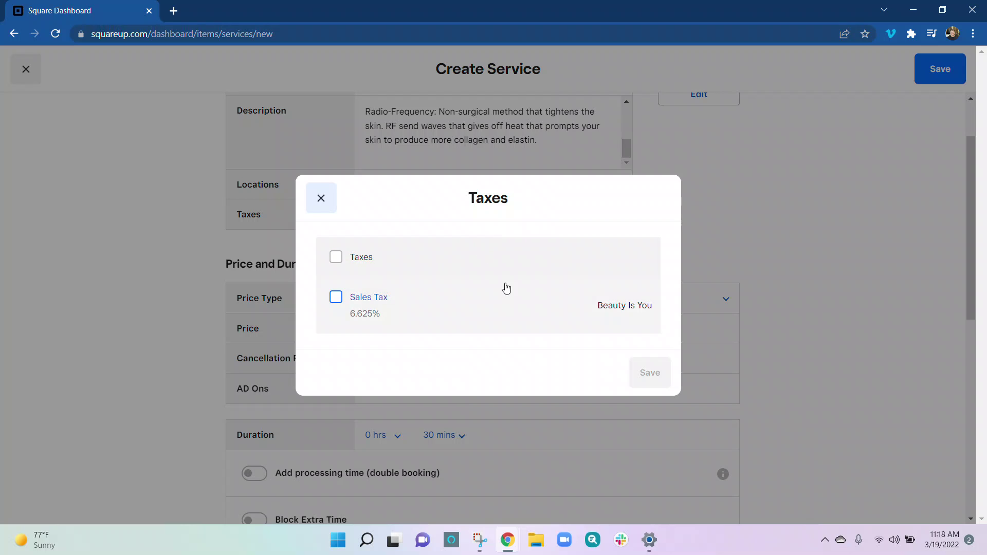
left_click(324, 199)
scroll(478, 194, "up", 2)
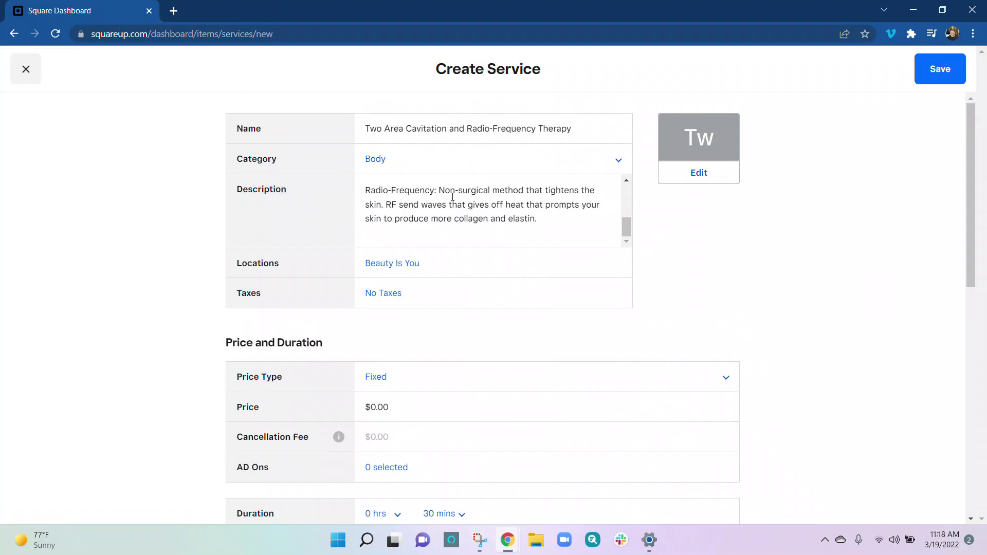
Choose Fixed as the price type of the new service
scroll(468, 267, "down", 1)
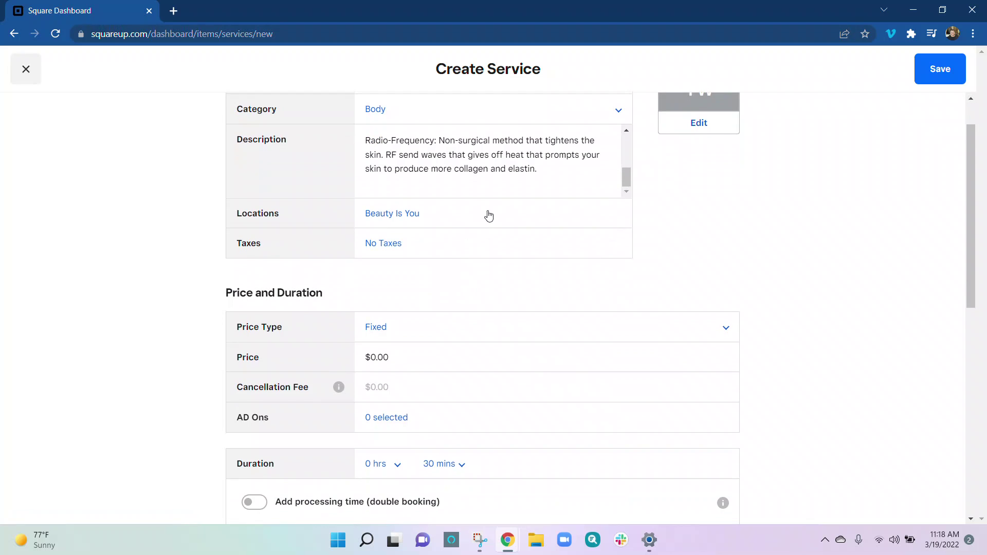
scroll(488, 216, "down", 1)
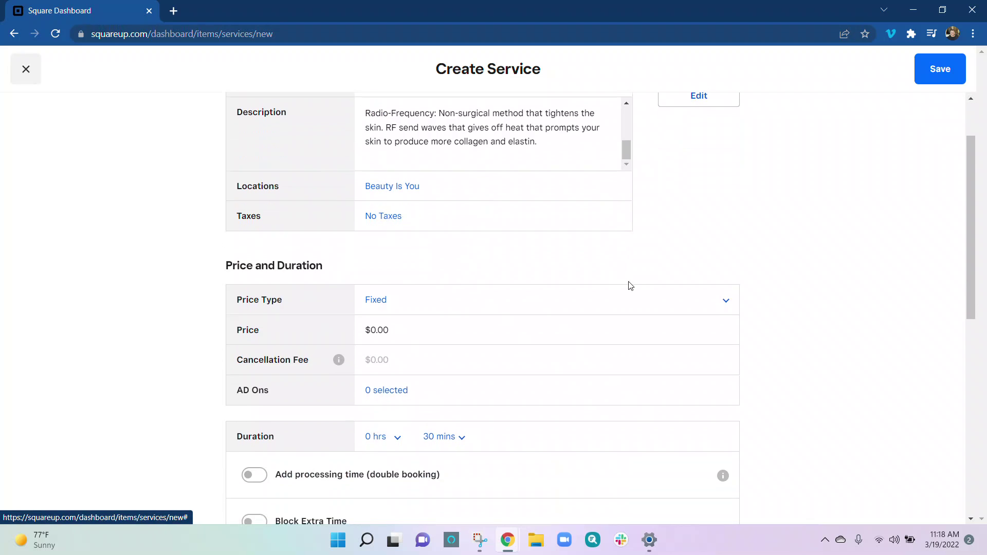
scroll(638, 283, "down", 2)
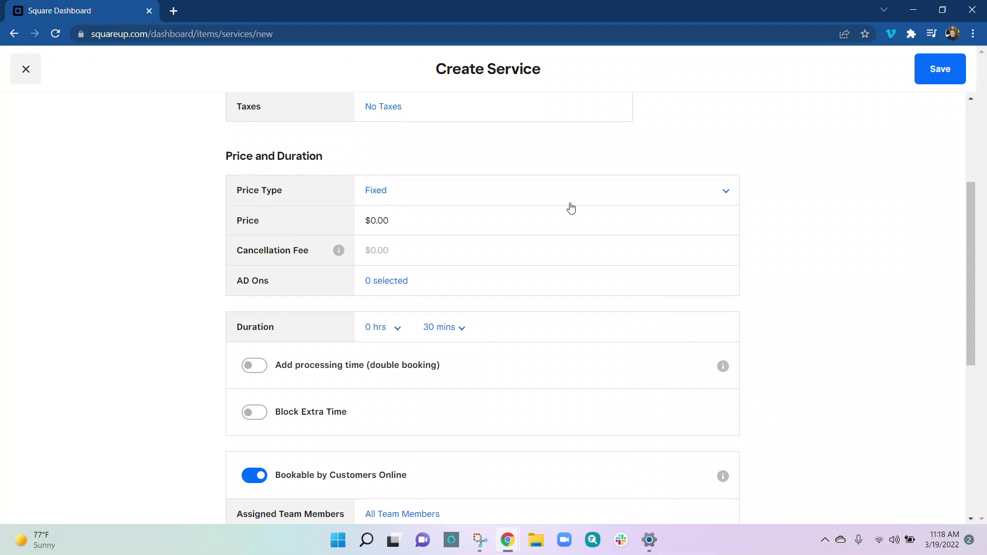
left_click(726, 193)
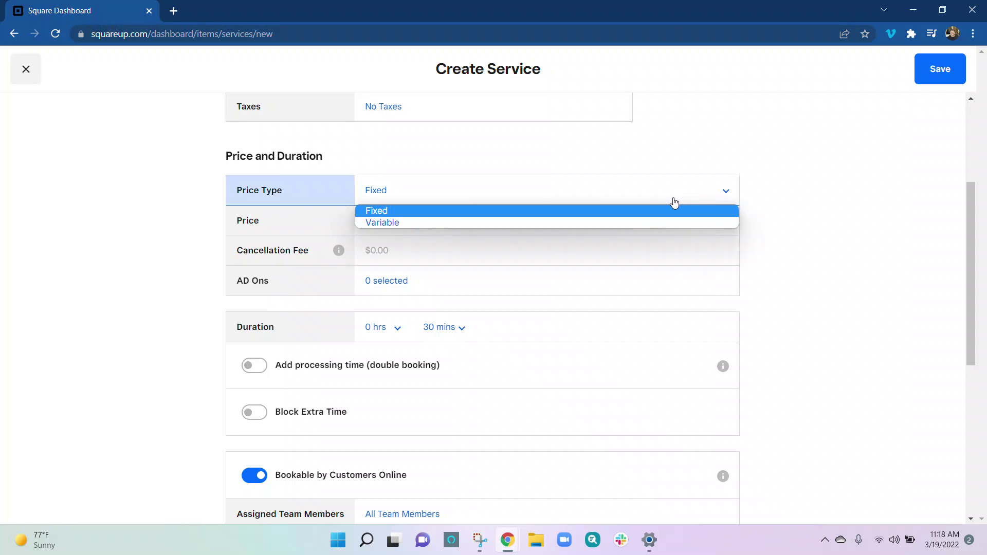
left_click(376, 211)
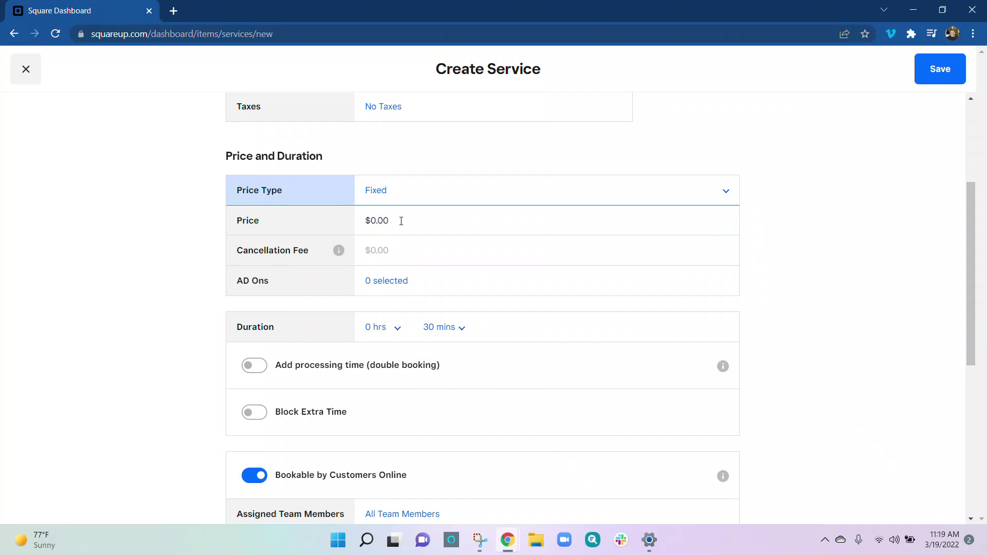
Set the service's price to $150.00 and its cancellation fee to $75.00
left_click(401, 221)
left_click_drag(401, 221, 355, 224)
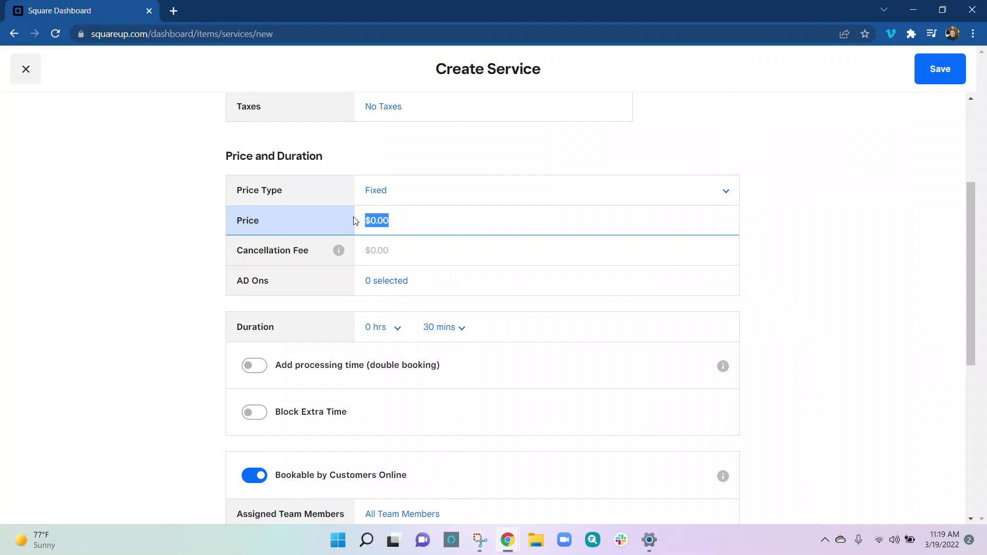
type("150.00")
left_click(435, 259)
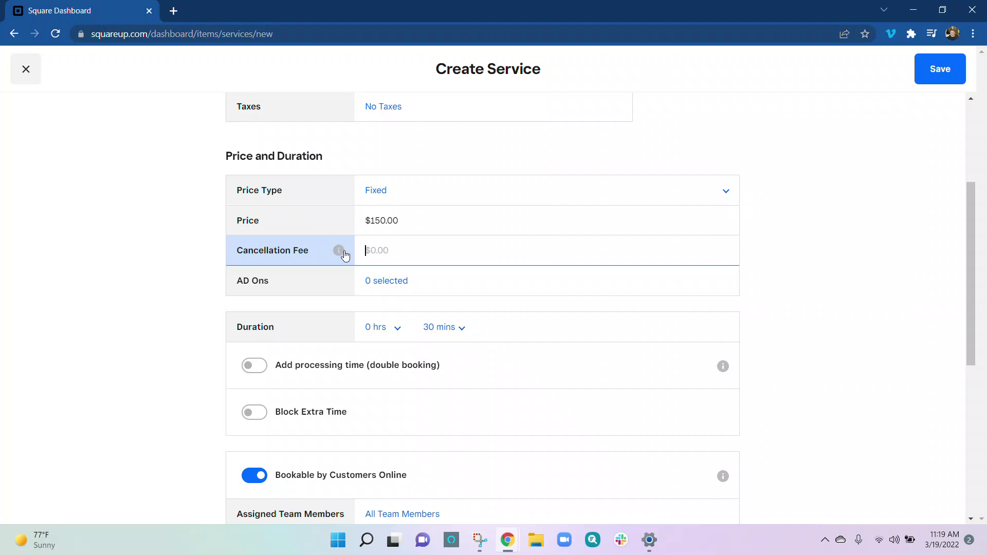
type("75.00")
left_click(767, 256)
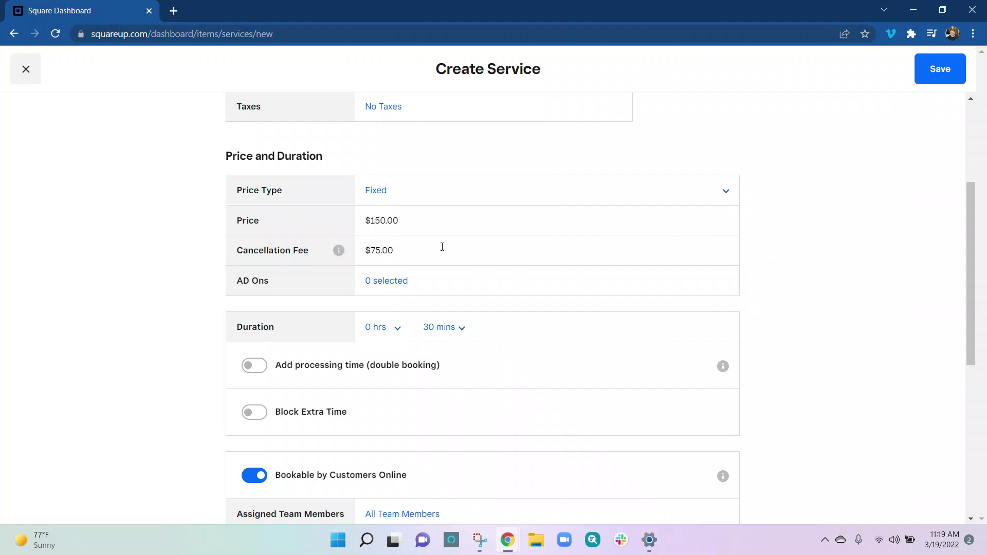
Select all six AD Ons for the service, clear the whole selection and close the list
scroll(434, 279, "down", 1)
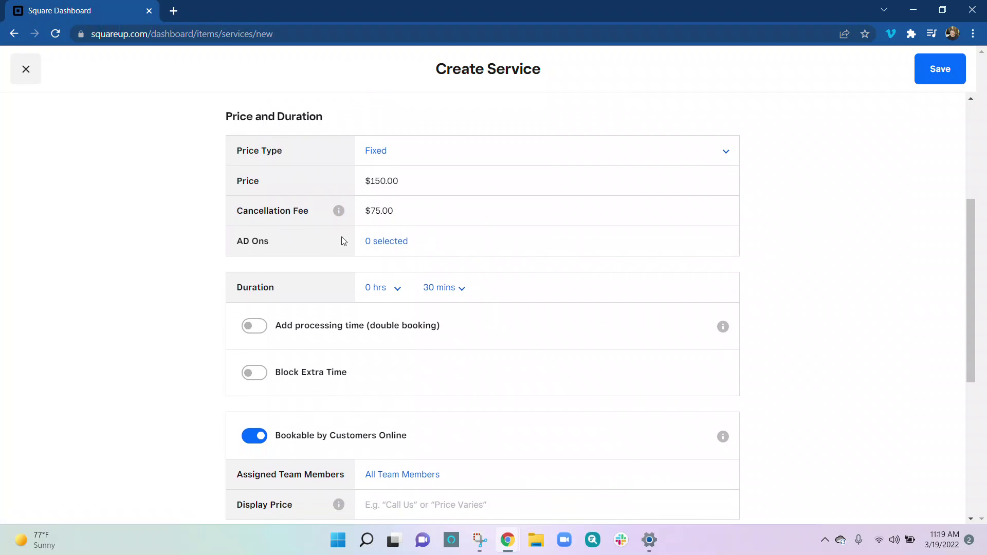
left_click(400, 249)
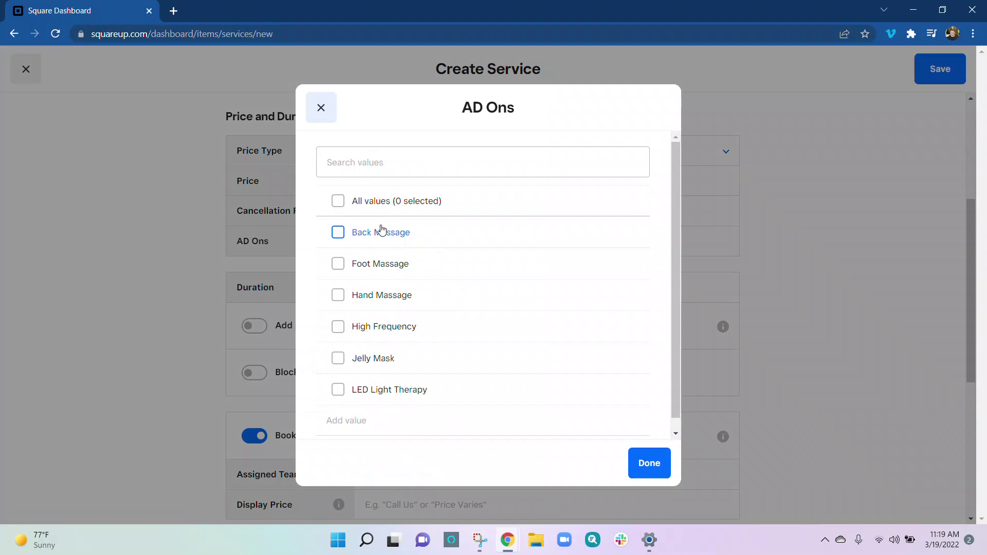
scroll(366, 370, "down", 1)
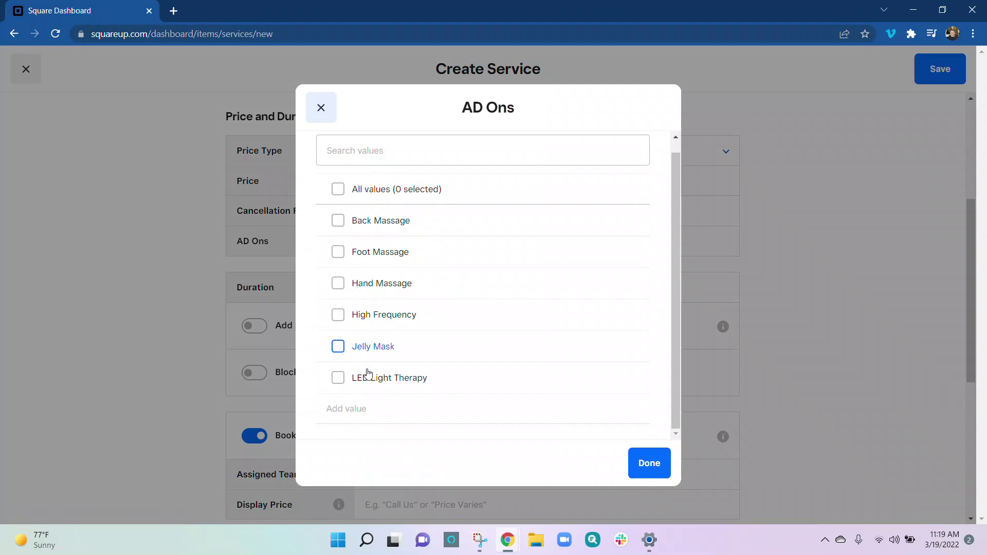
scroll(368, 373, "up", 1)
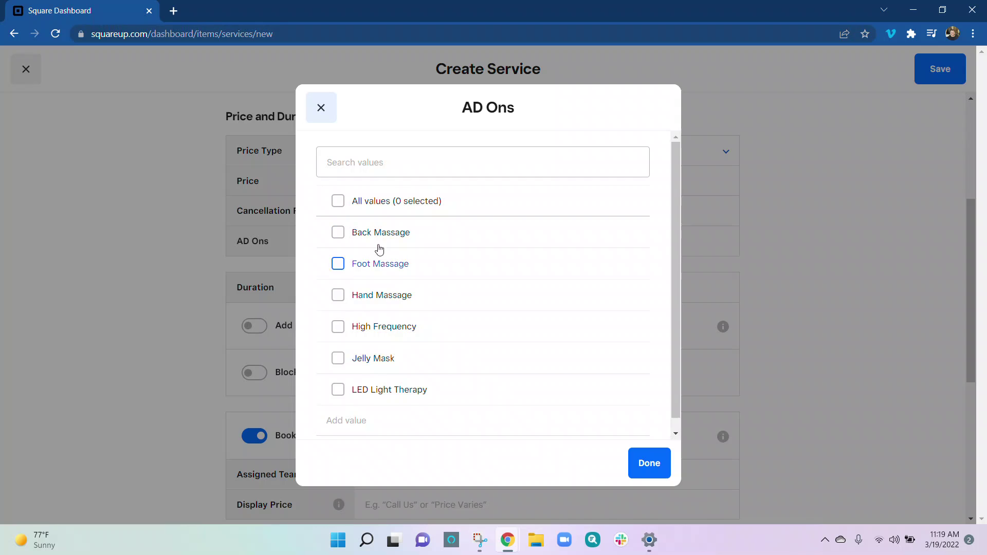
left_click(338, 232)
left_click(337, 265)
left_click(337, 296)
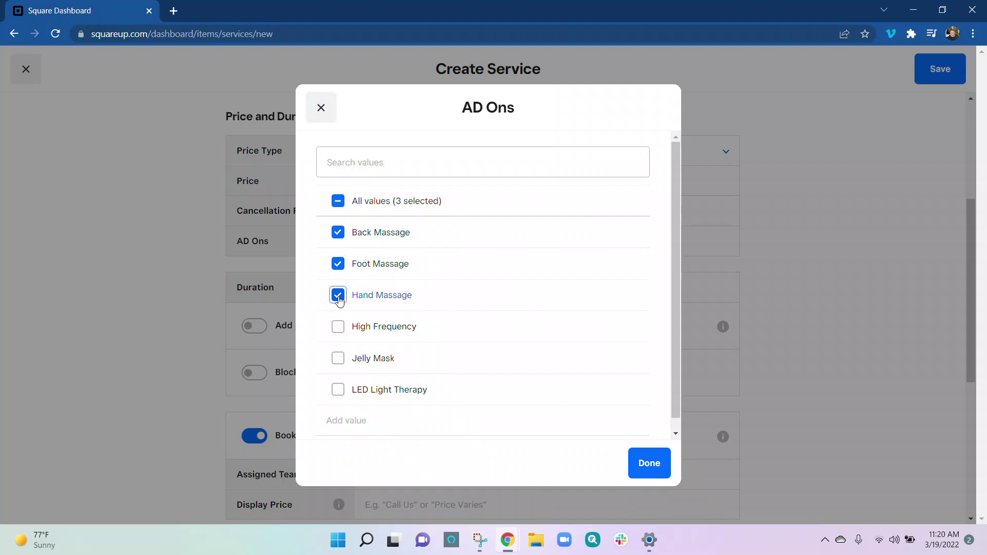
left_click(339, 327)
left_click(338, 359)
left_click(338, 389)
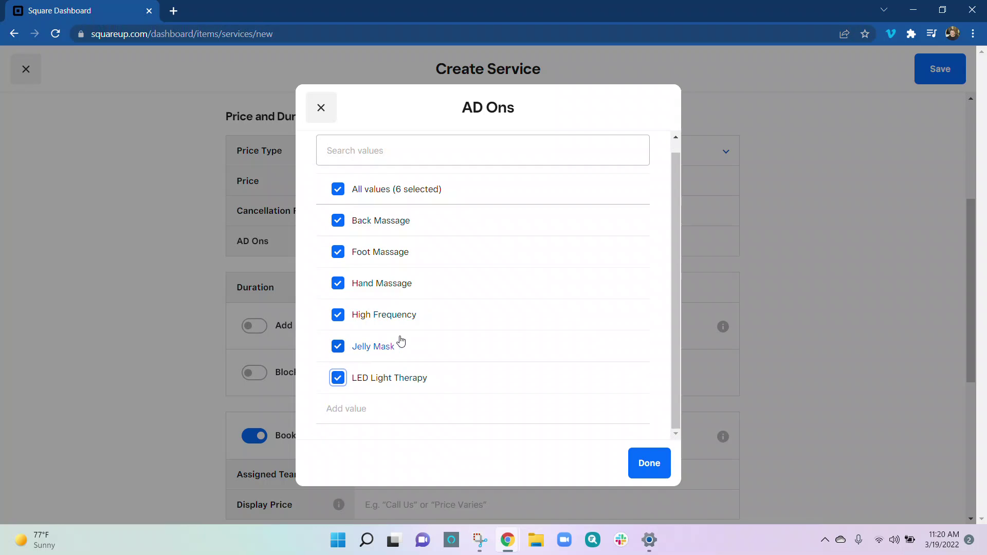
left_click(338, 201)
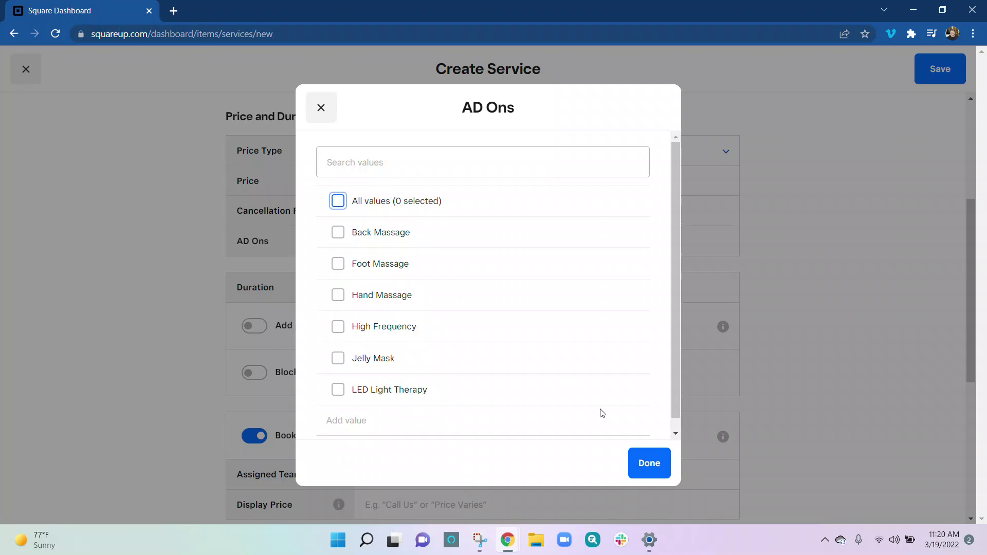
left_click(636, 469)
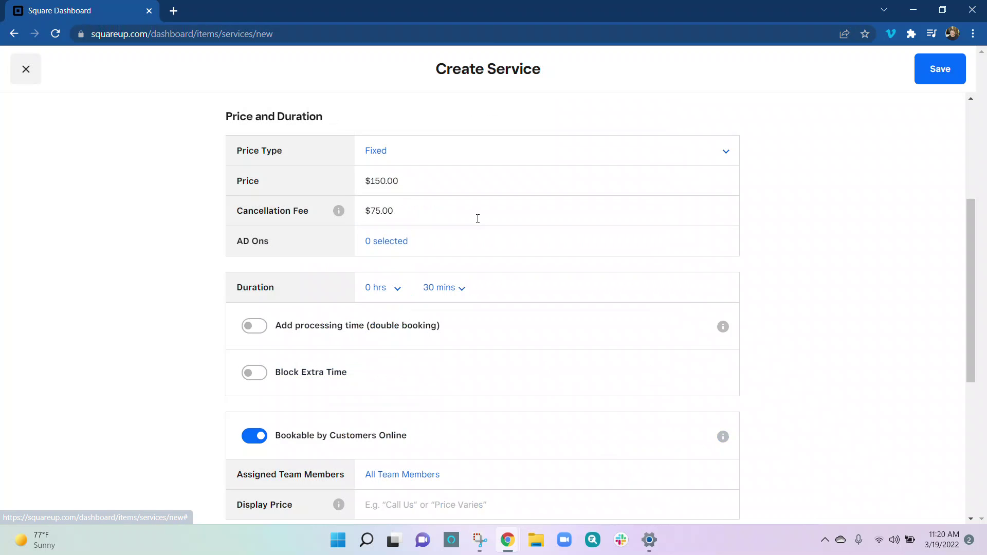
Set the service's duration to 1 hr 15 mins
scroll(508, 352, "down", 1)
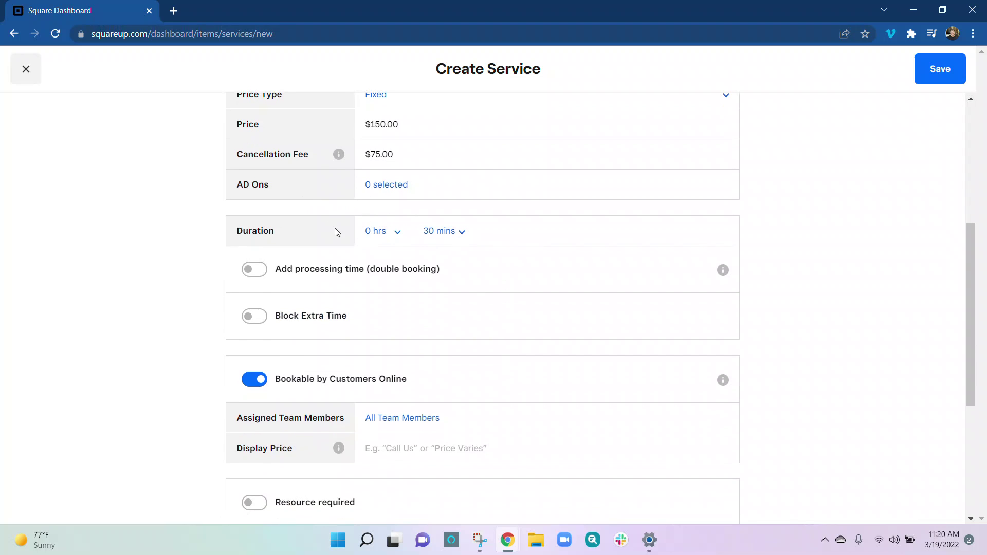
left_click(394, 243)
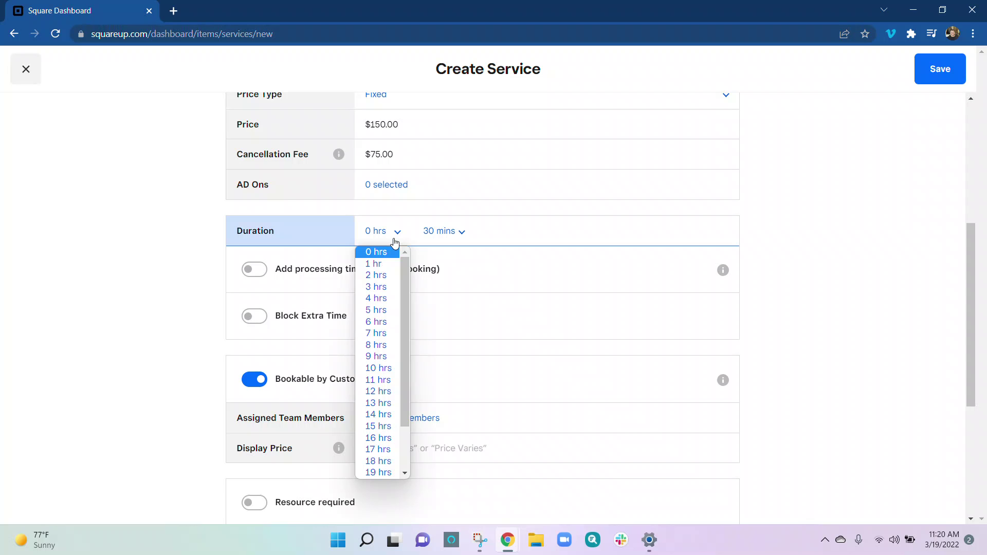
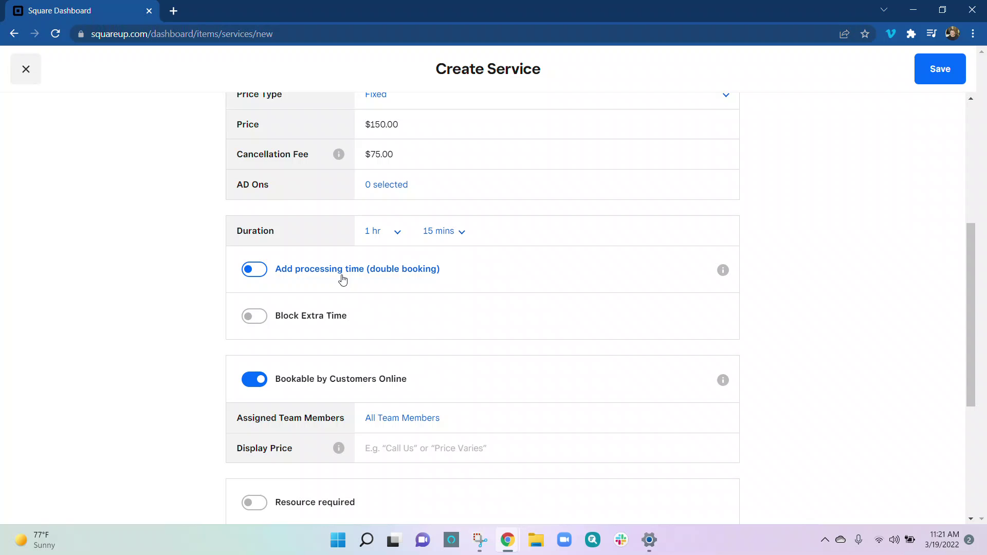
Enable processing time and extra blocked time to view their settings, and turn both off again
left_click(251, 269)
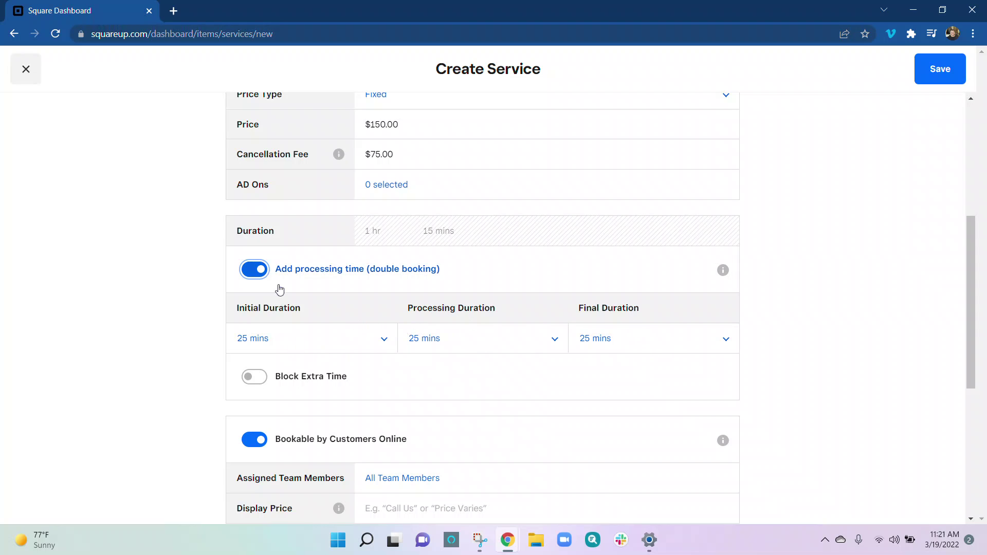
left_click(260, 379)
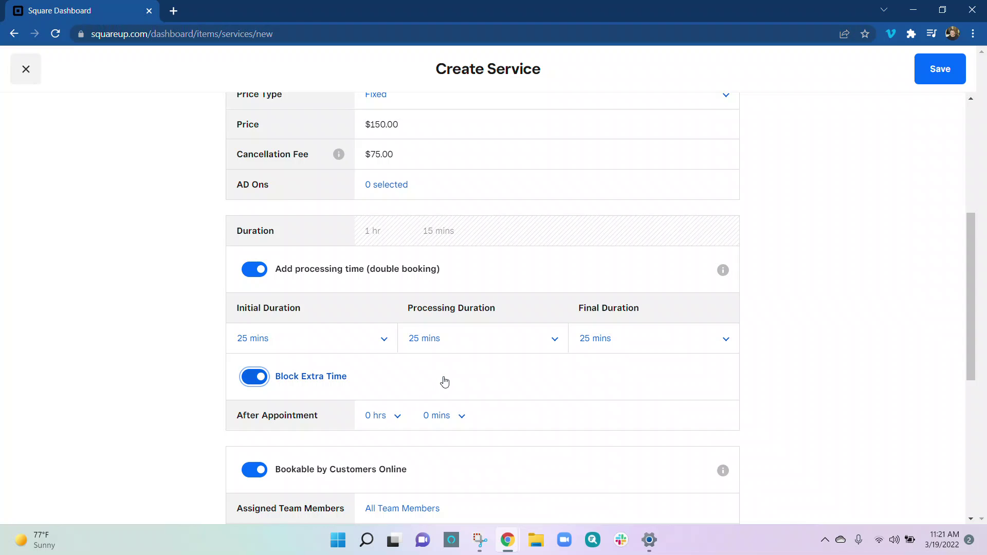
left_click(260, 379)
left_click(257, 271)
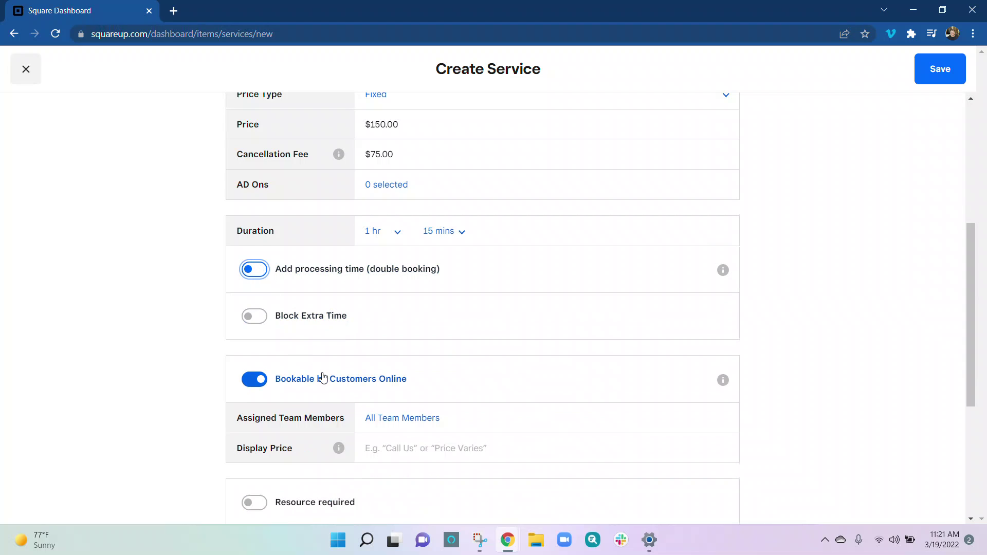
Check which team members are assigned to the service and close the list without changes
scroll(324, 375, "down", 2)
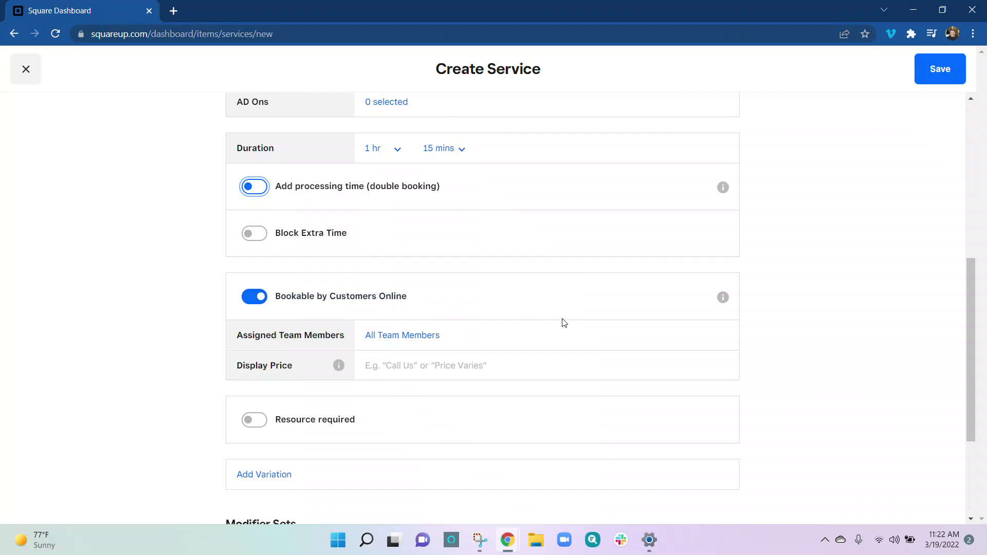
scroll(566, 320, "down", 1)
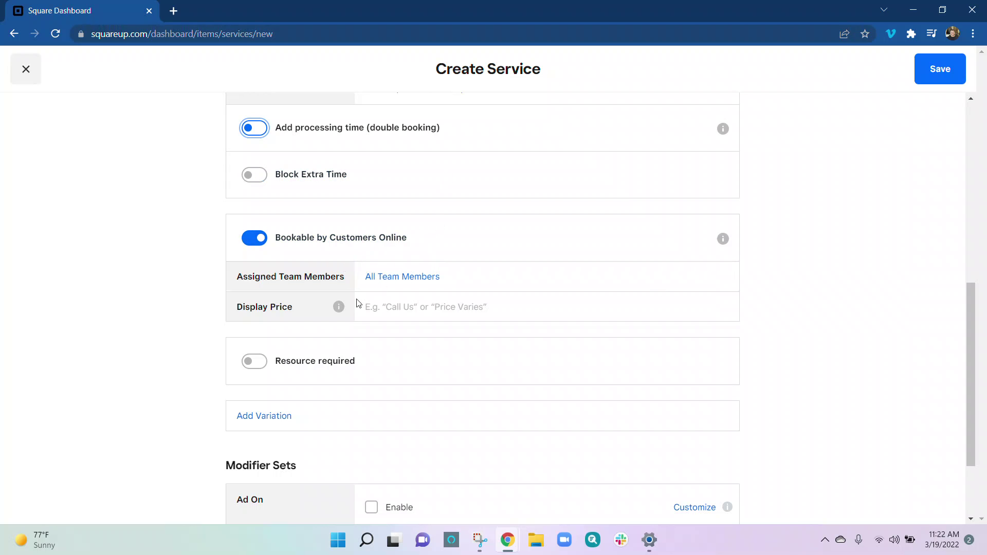
left_click(427, 277)
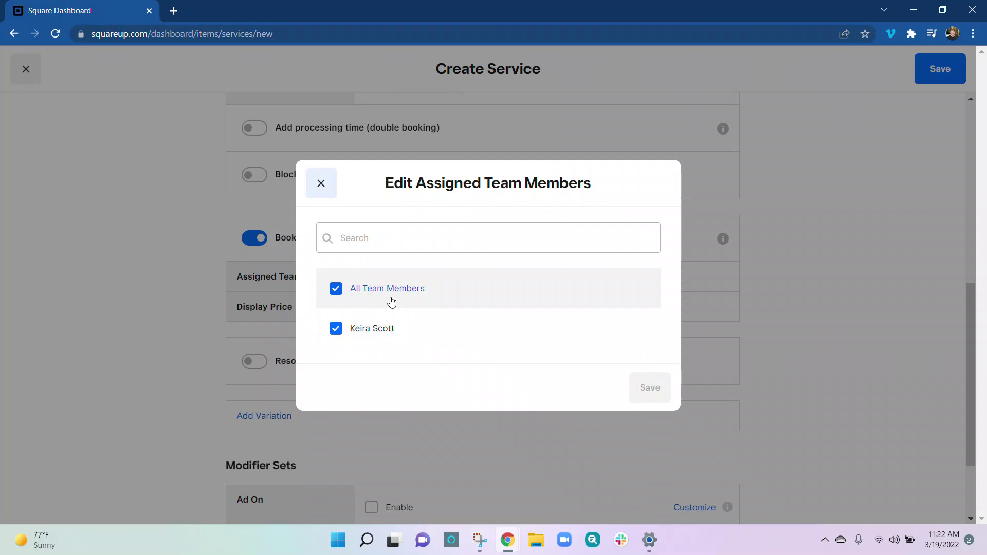
left_click(321, 183)
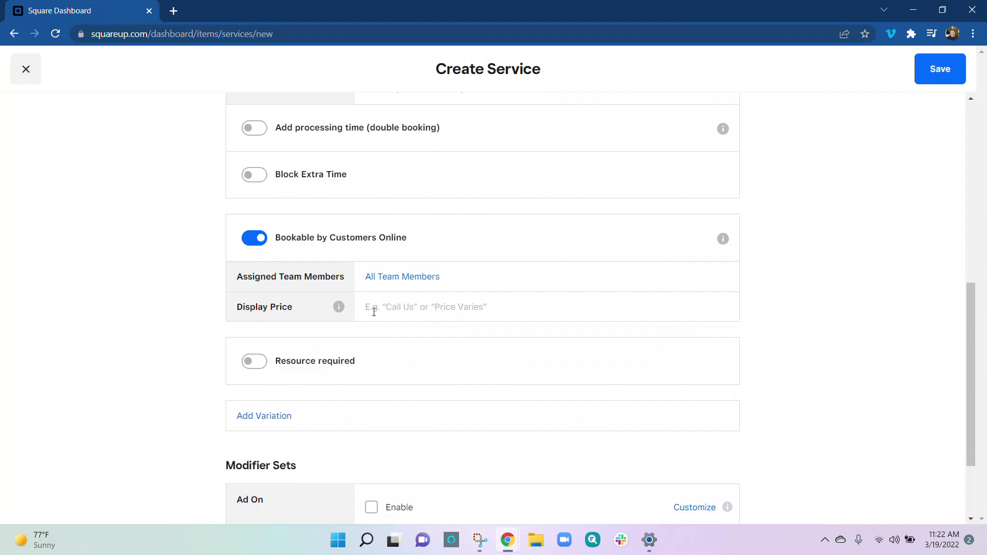
Read the explanation of the Display Price field and leave the field empty
scroll(401, 351, "down", 1)
scroll(401, 352, "down", 2)
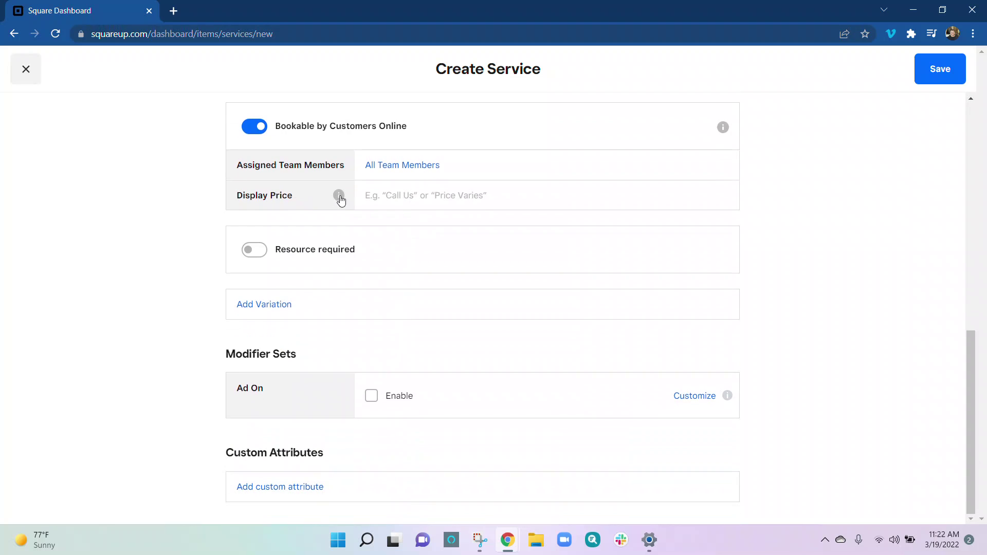
mouse_move(340, 201)
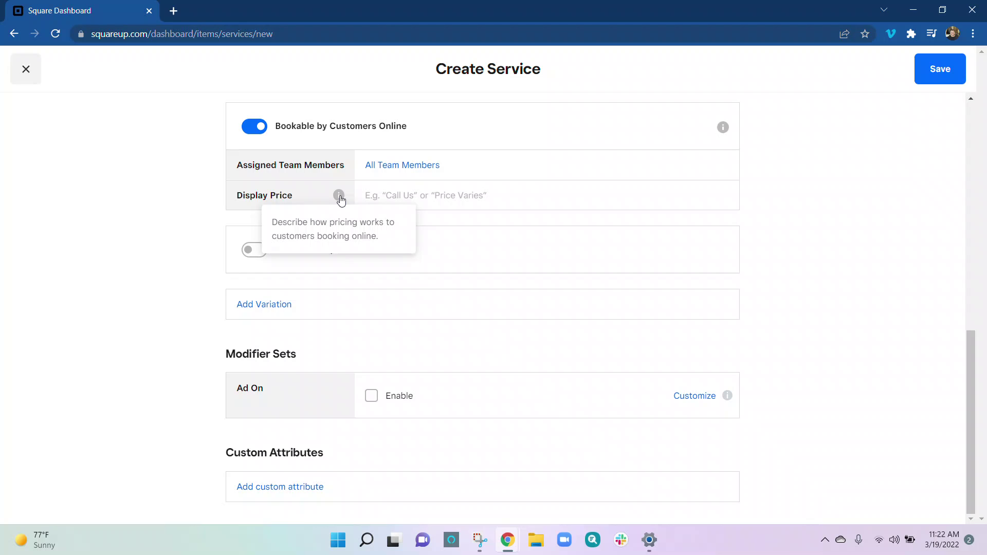
left_click(422, 199)
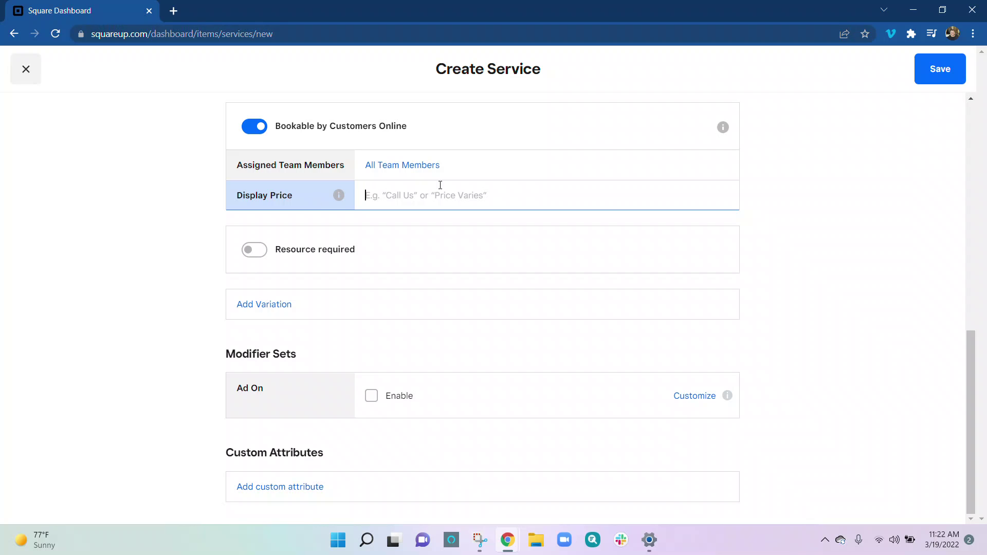
left_click(339, 196)
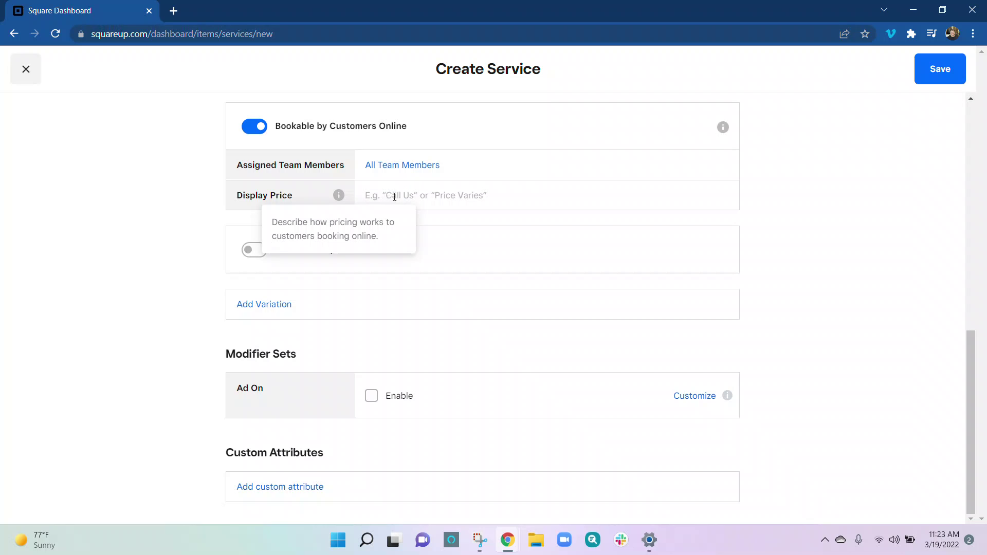
left_click(496, 193)
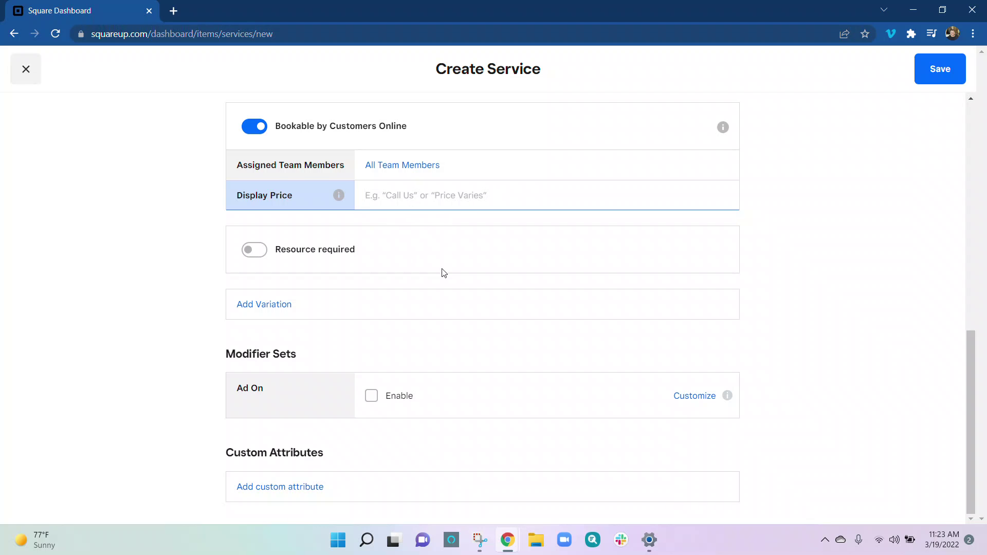
scroll(399, 198, "up", 1)
scroll(399, 201, "down", 1)
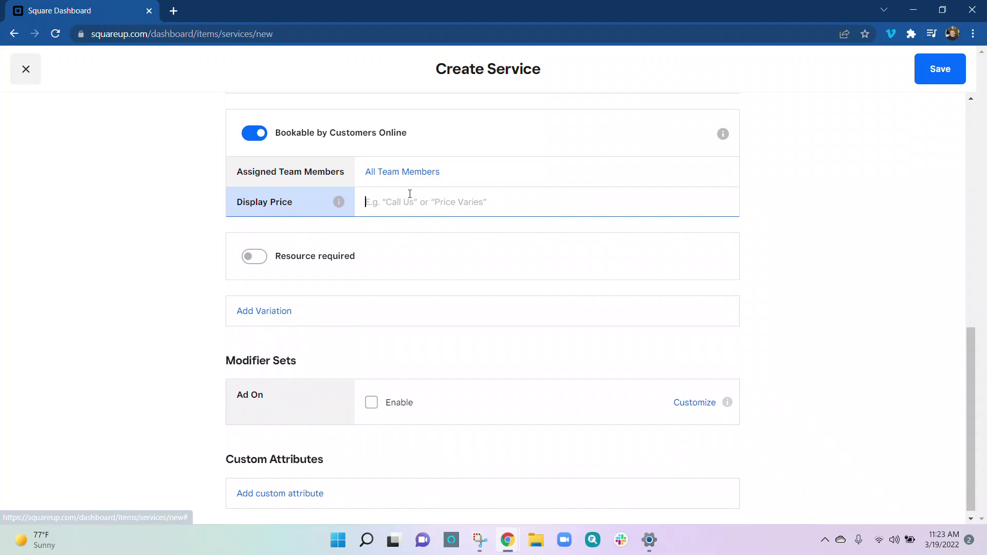
Enable the resource requirement, check the assigned resources, and turn the requirement off again
left_click(334, 255)
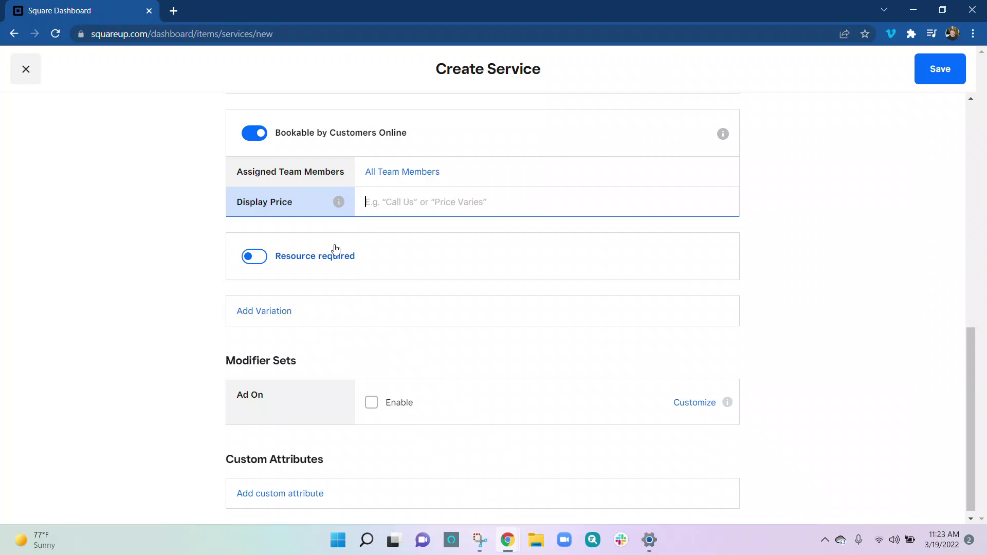
scroll(336, 256, "down", 1)
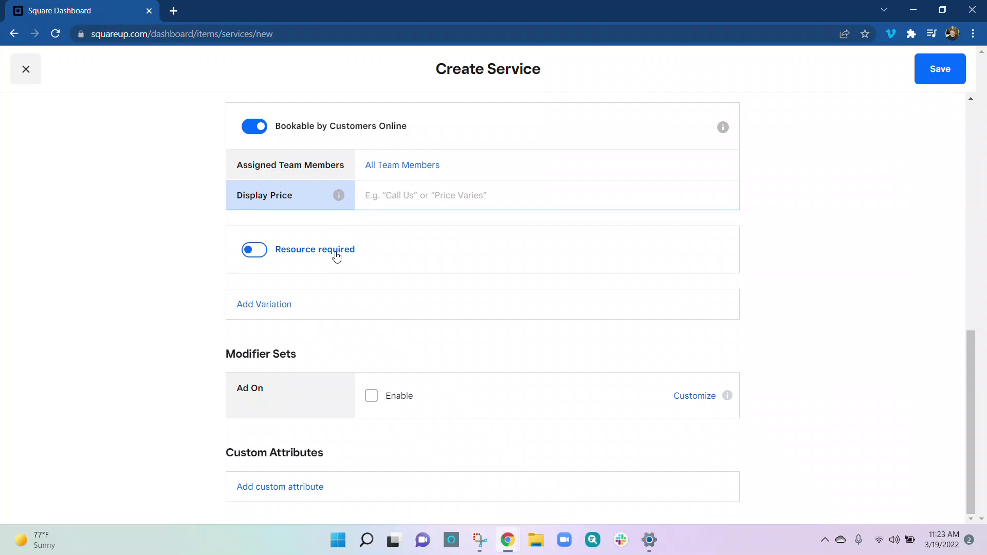
left_click(256, 252)
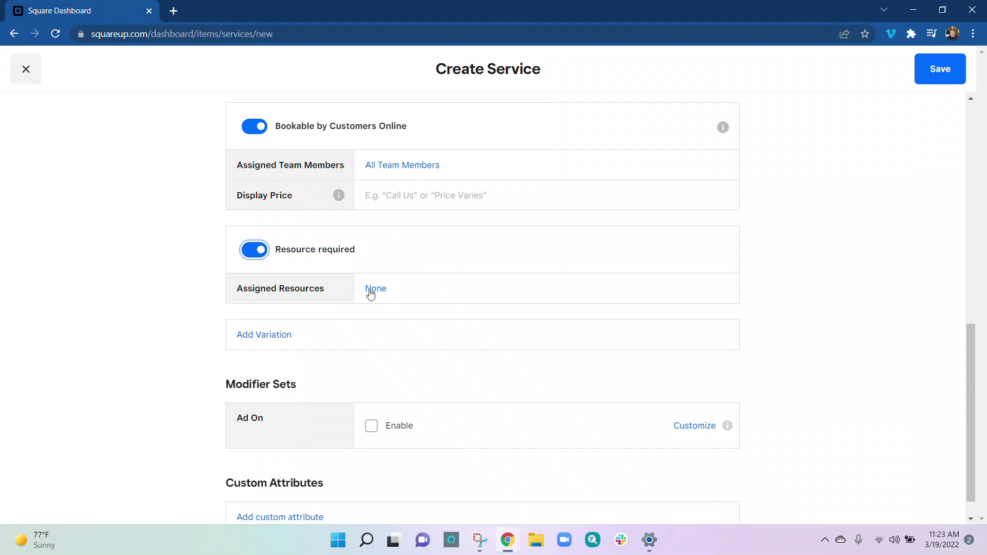
left_click(376, 290)
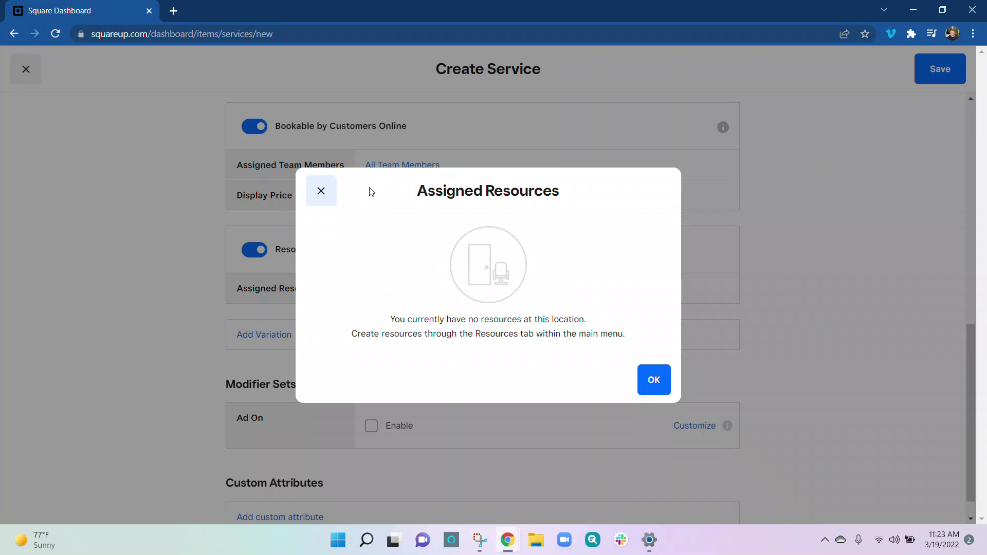
left_click(319, 192)
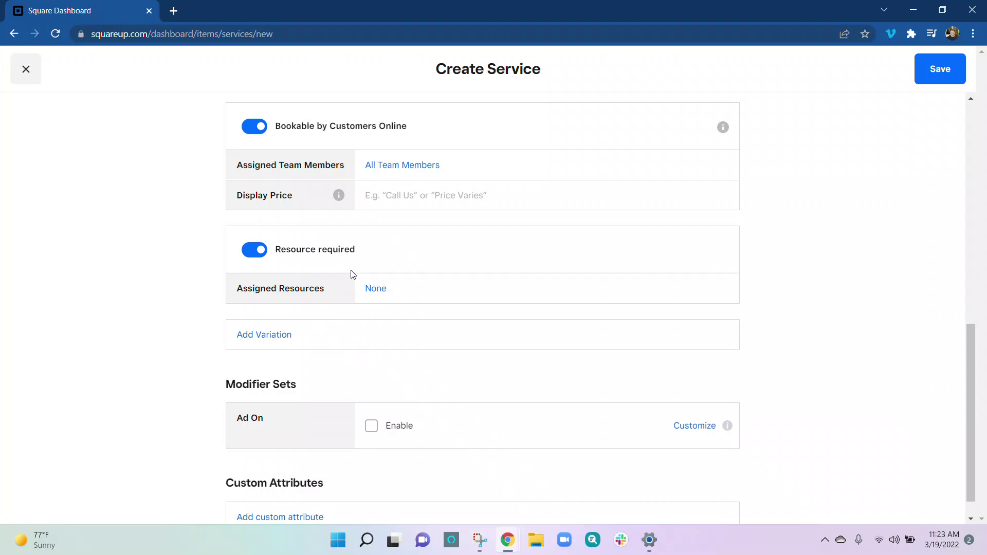
left_click(255, 250)
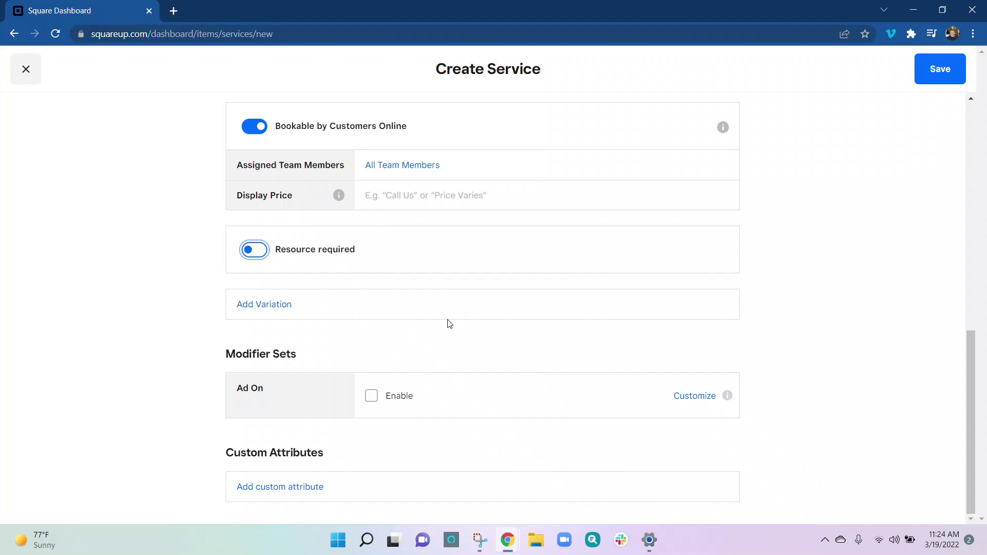
Start a new variation of the service named Basic and turn on Block Extra Time for it
left_click(267, 305)
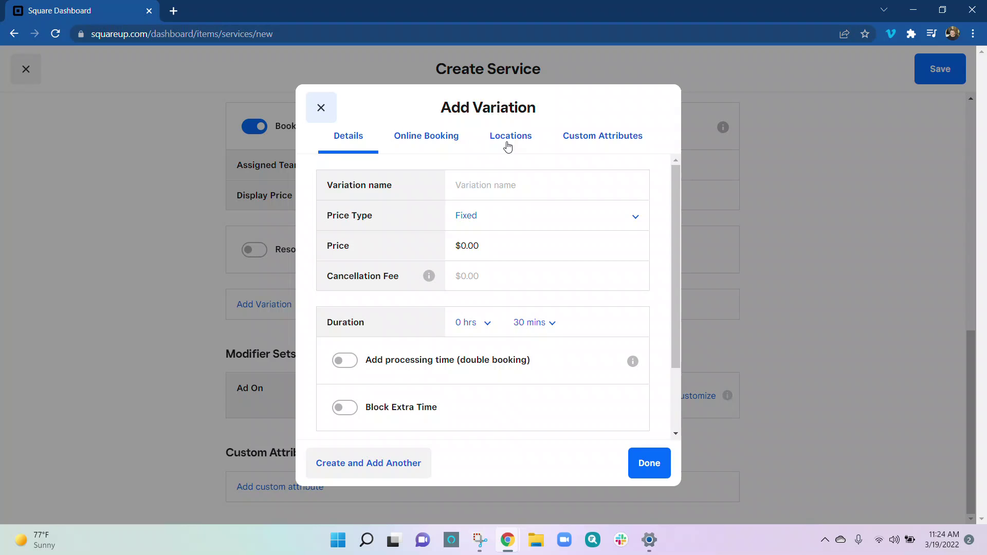
scroll(528, 242, "down", 2)
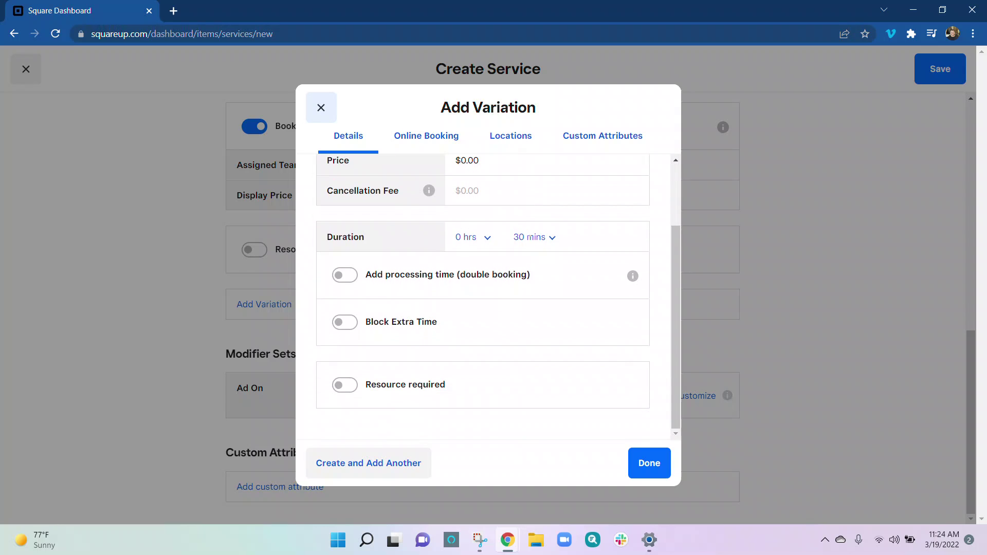
scroll(530, 236, "up", 1)
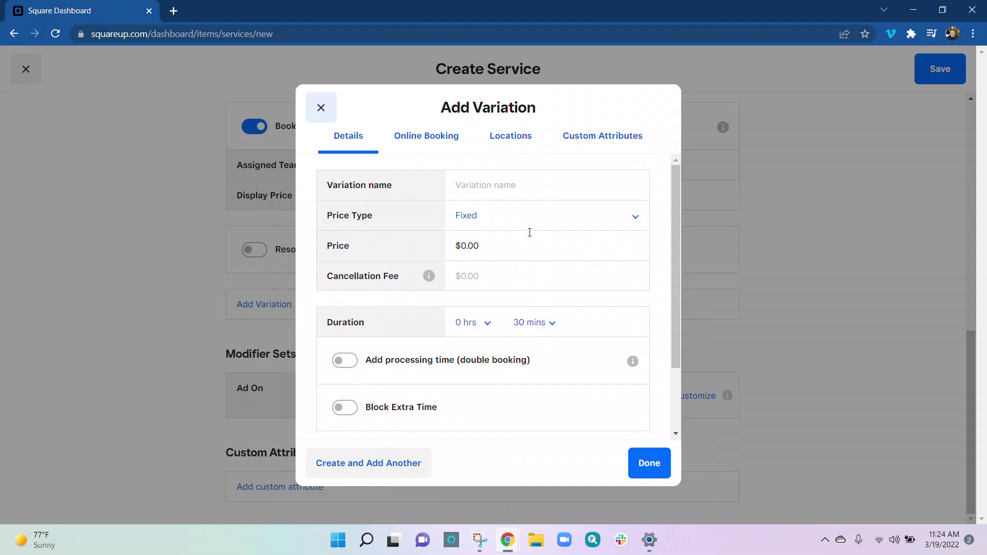
left_click(478, 191)
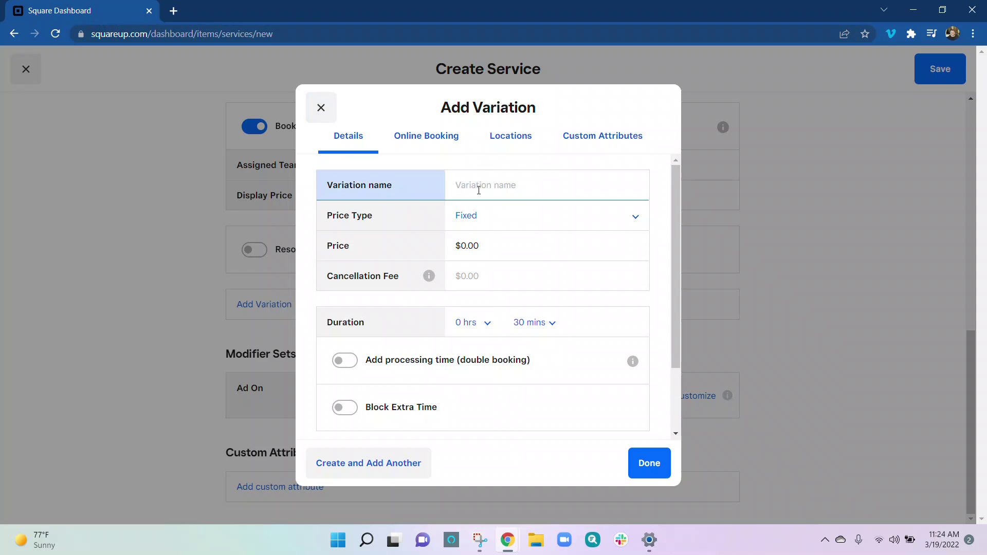
type("Basic")
left_click(509, 409)
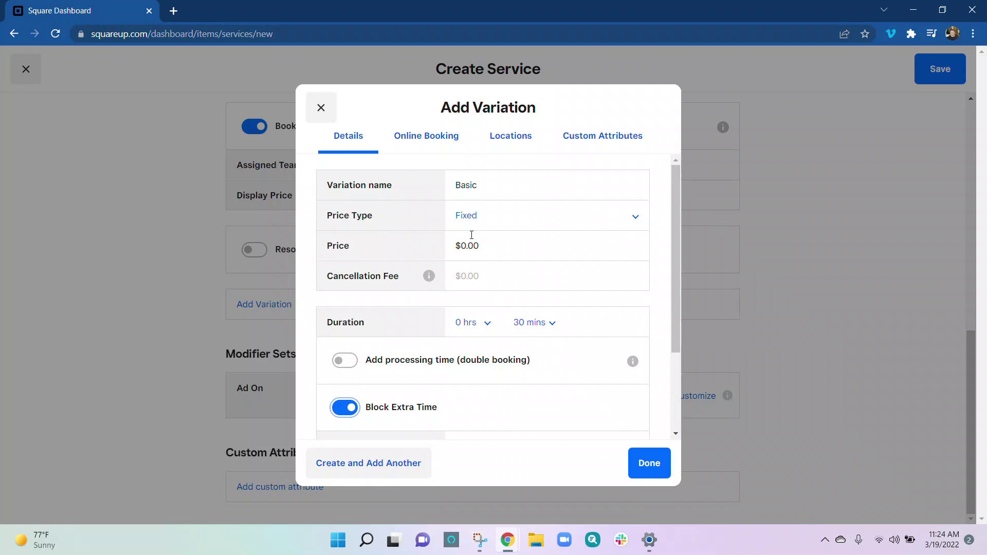
scroll(432, 260, "down", 2)
left_click(432, 259)
scroll(432, 259, "up", 2)
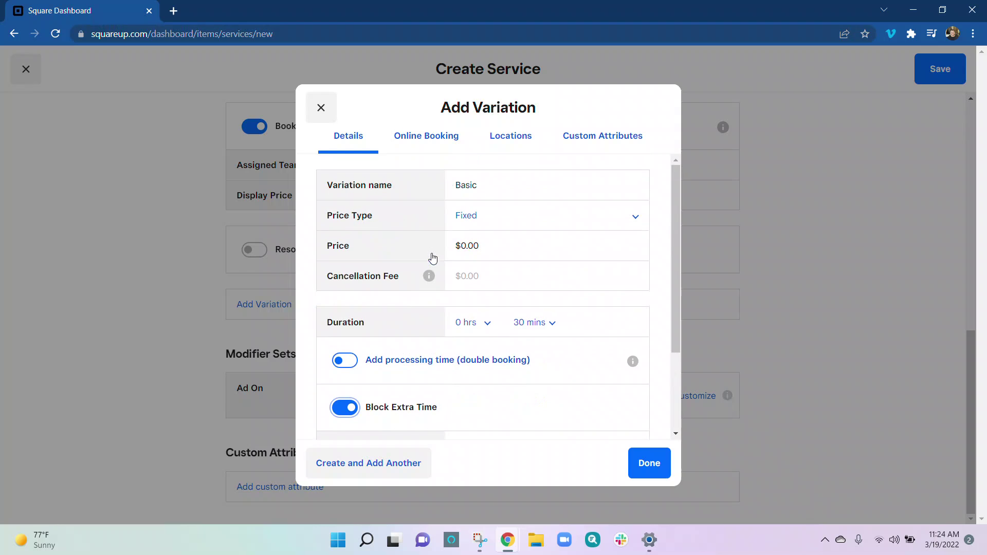
key("space")
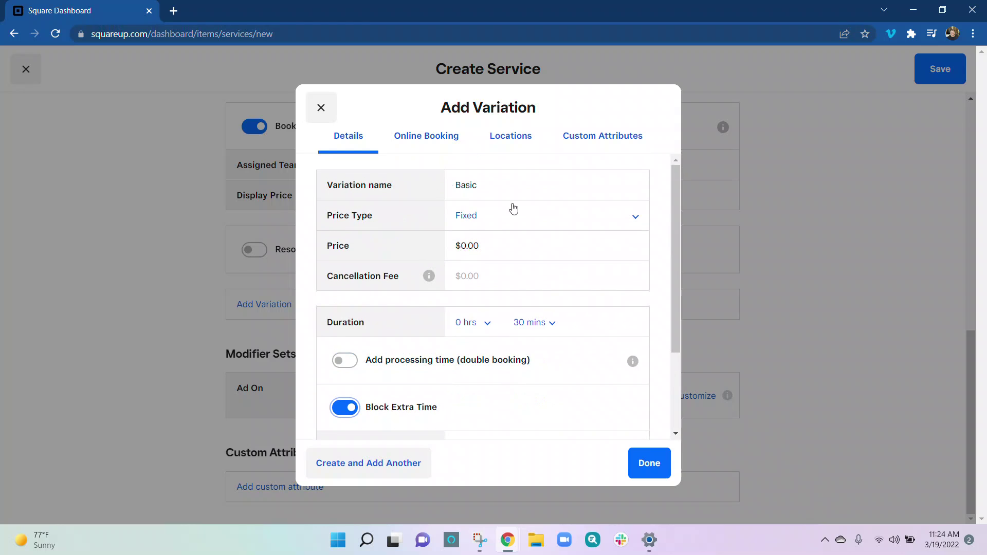
Replace the variation's name with Radio Frequency & Butt Cupping
left_click(488, 185)
key("BackSpace")
key("BackSpace")
key("BackSpace")
key("BackSpace")
key("BackSpace")
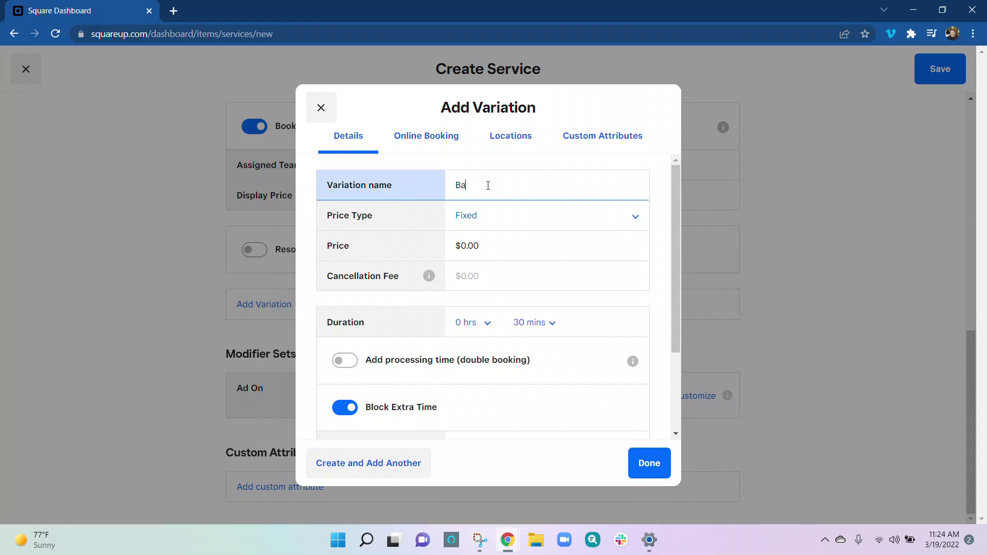
type("Radio Frequency")
type("& Butt Cupping")
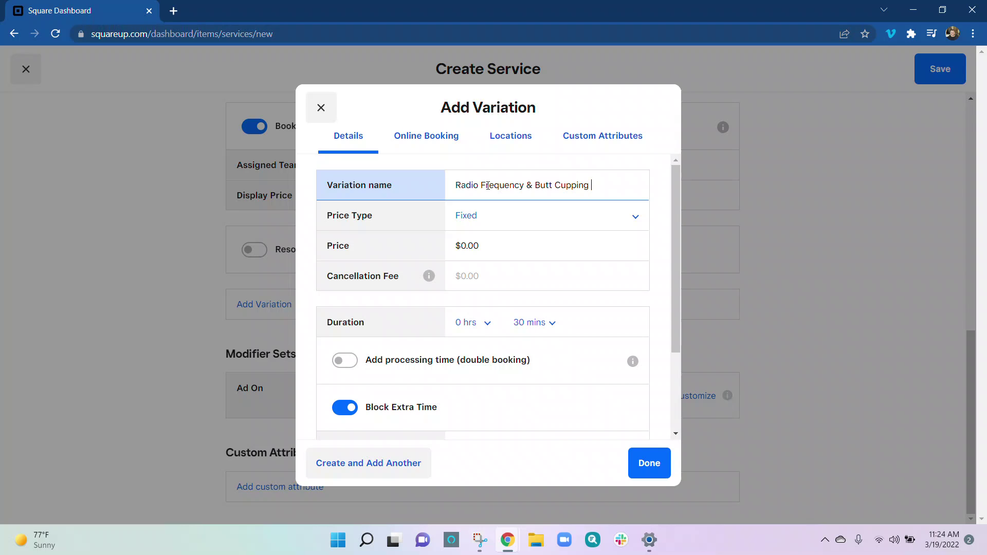
Set the variation's fixed price to $200.00
left_click(480, 245)
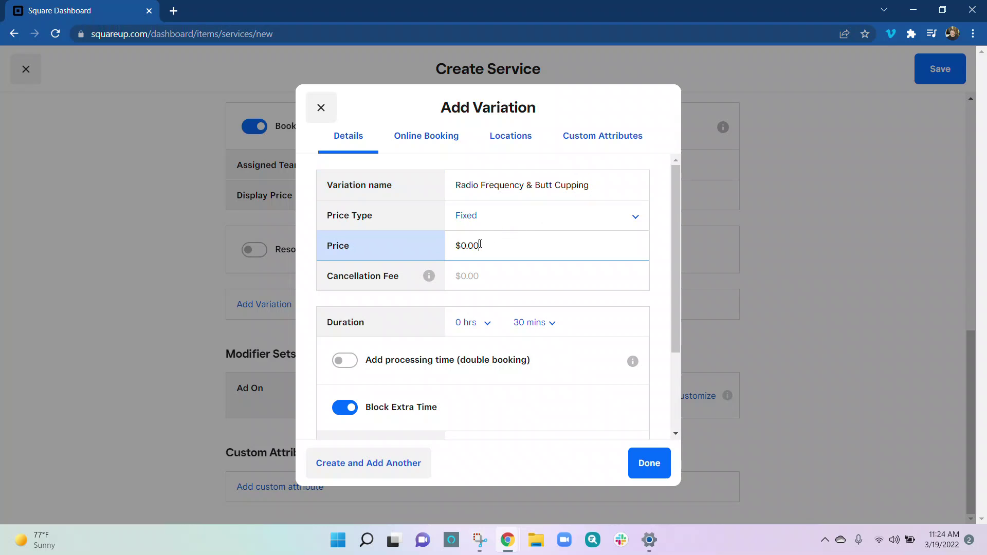
key("BackSpace")
key("BackSpace")
key("BackSpace")
key("BackSpace")
type("200")
Set the variation's duration to 1 hr 45 mins and create it, continuing with another blank variation
left_click(478, 329)
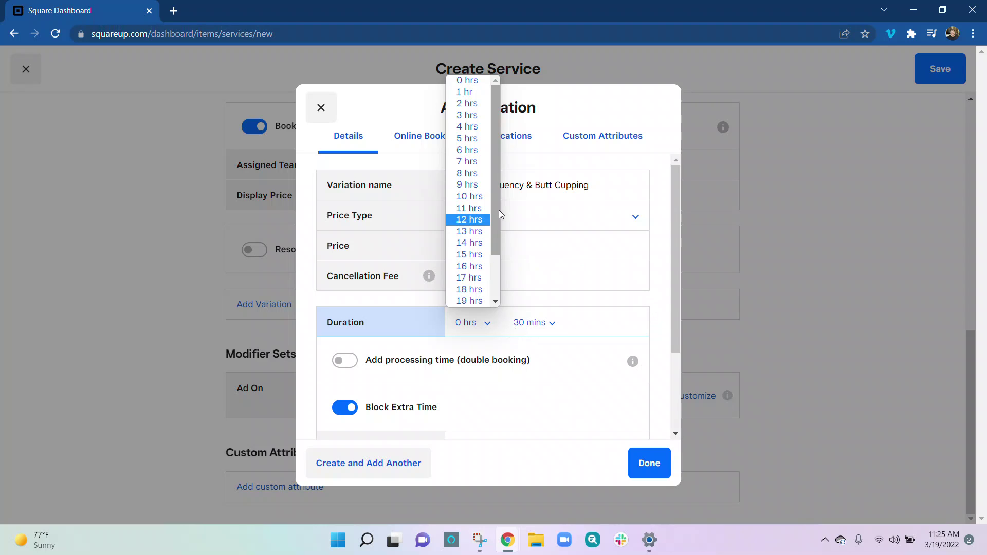
left_click(473, 92)
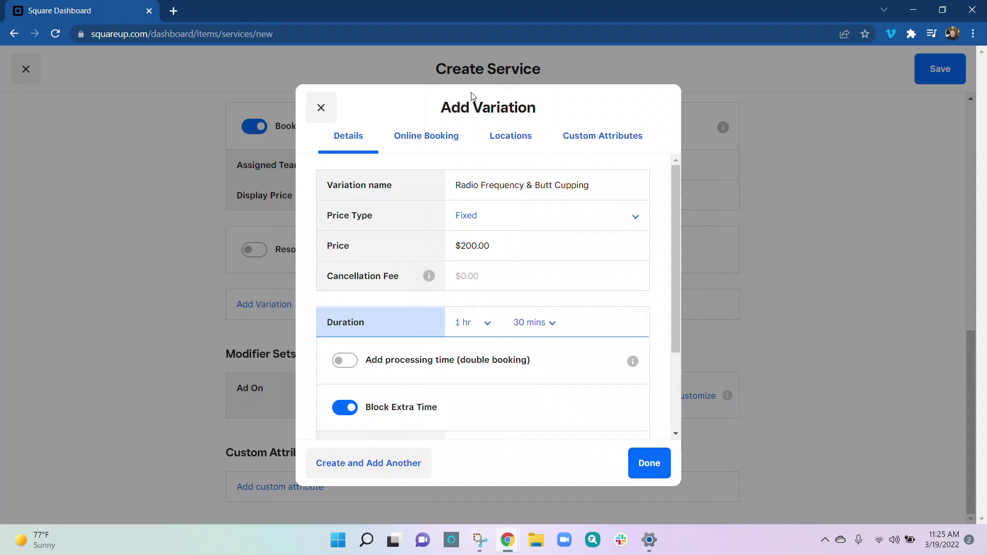
left_click(545, 323)
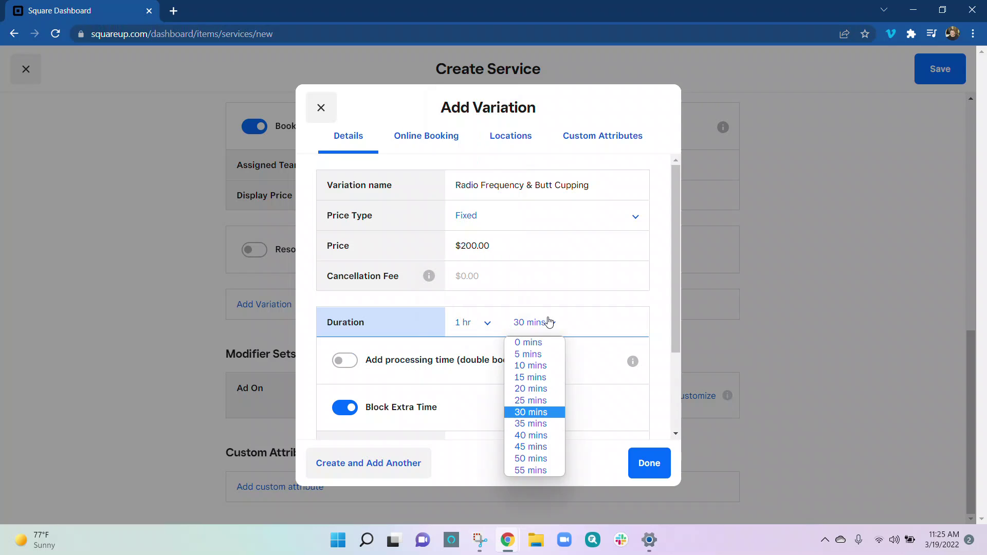
left_click(530, 447)
scroll(448, 390, "down", 2)
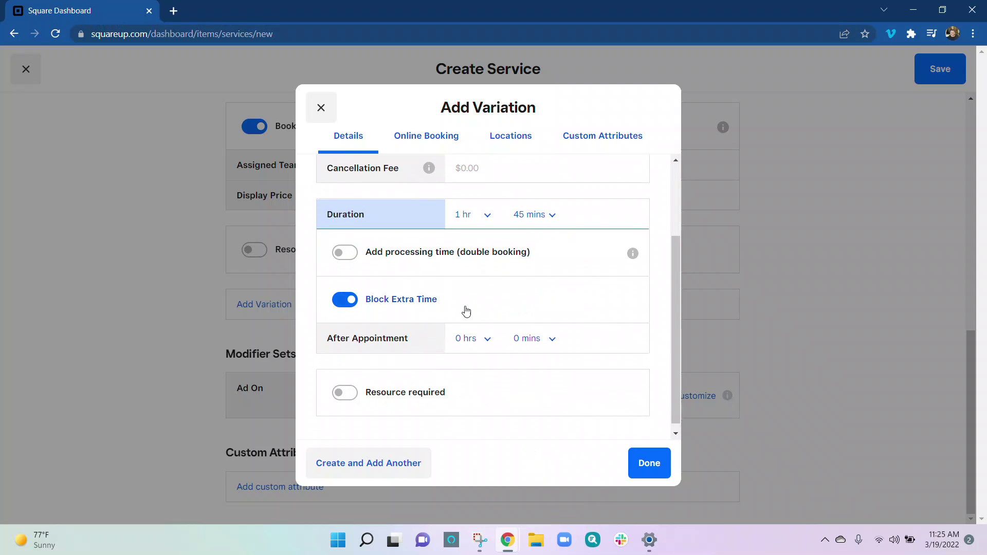
scroll(441, 323, "down", 1)
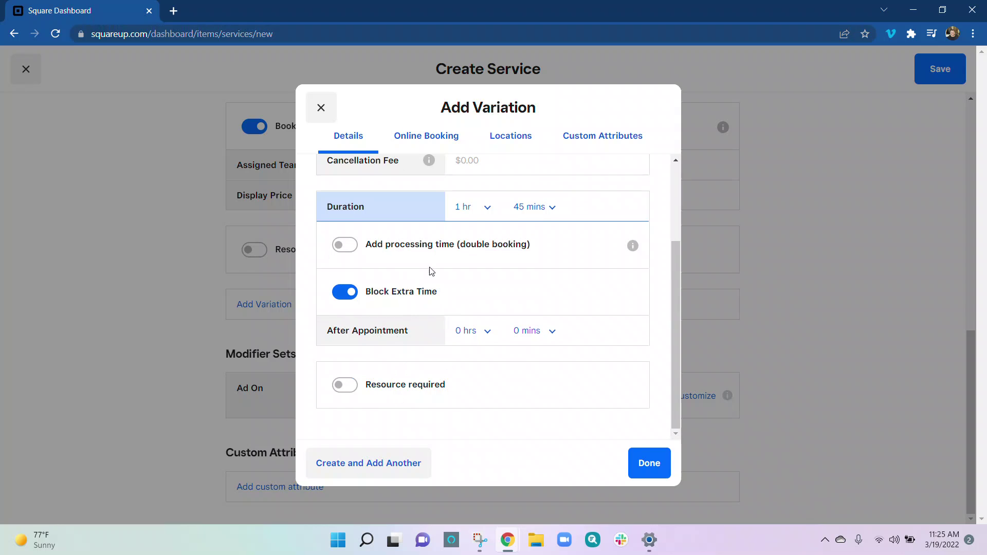
scroll(441, 262, "up", 2)
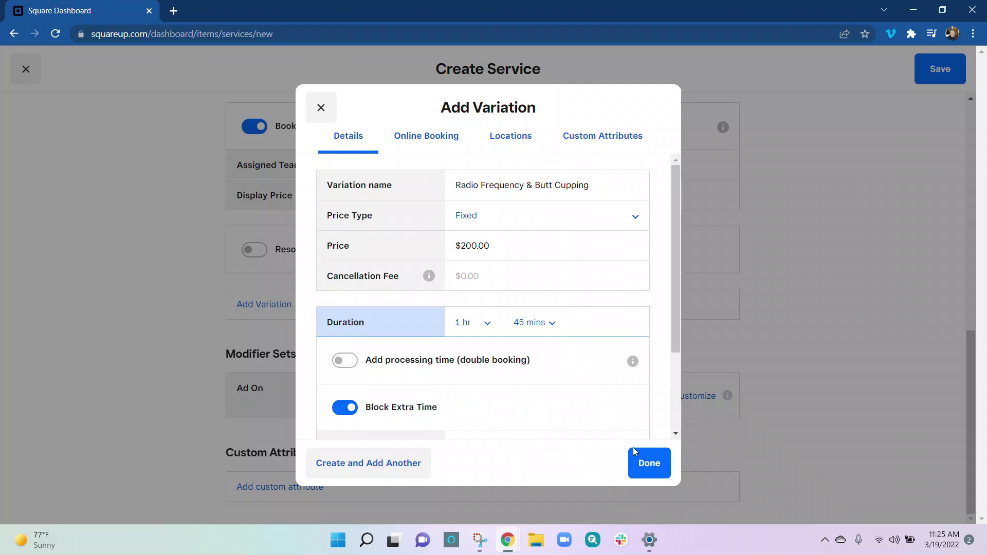
left_click(391, 465)
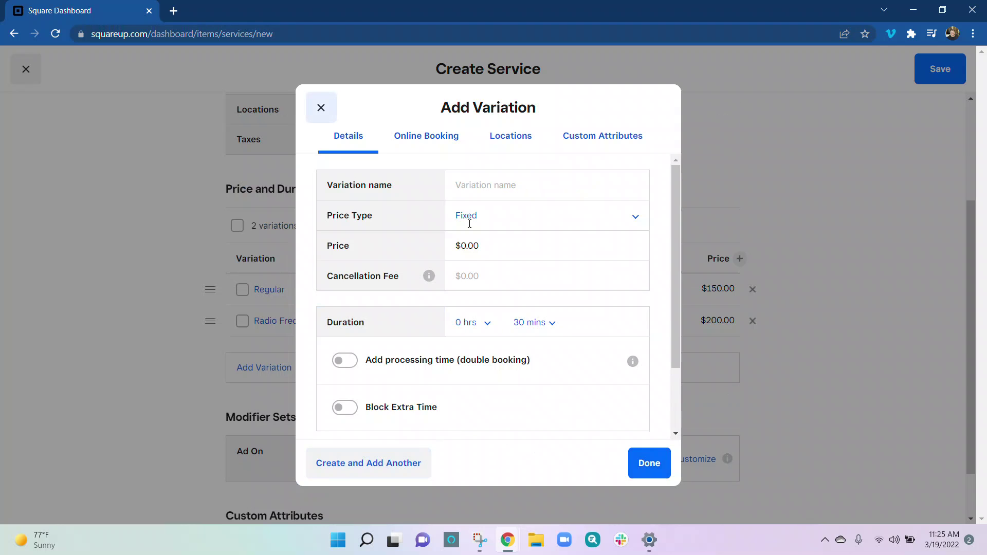
Check the online booking, location and custom attribute settings of the blank variation and close it without adding it
left_click(429, 138)
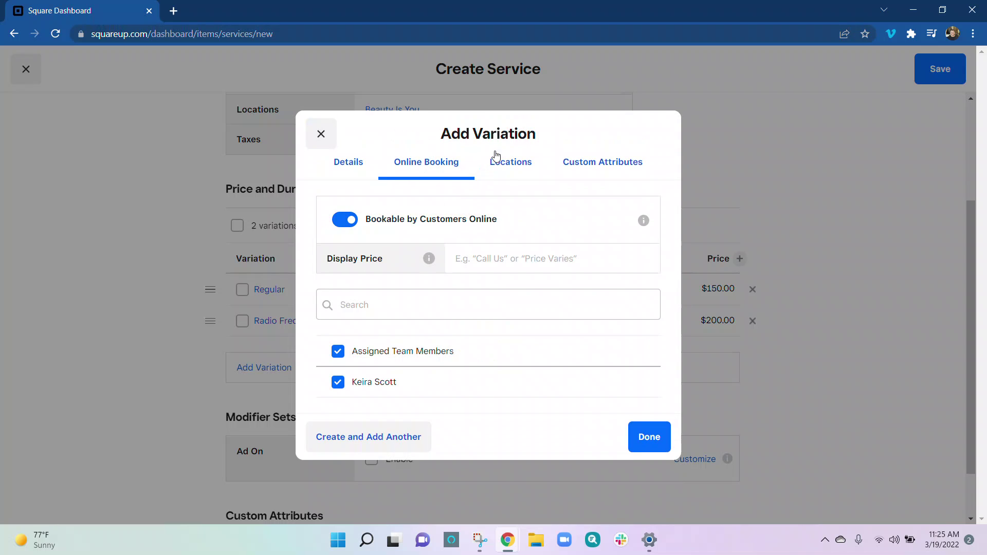
left_click(508, 167)
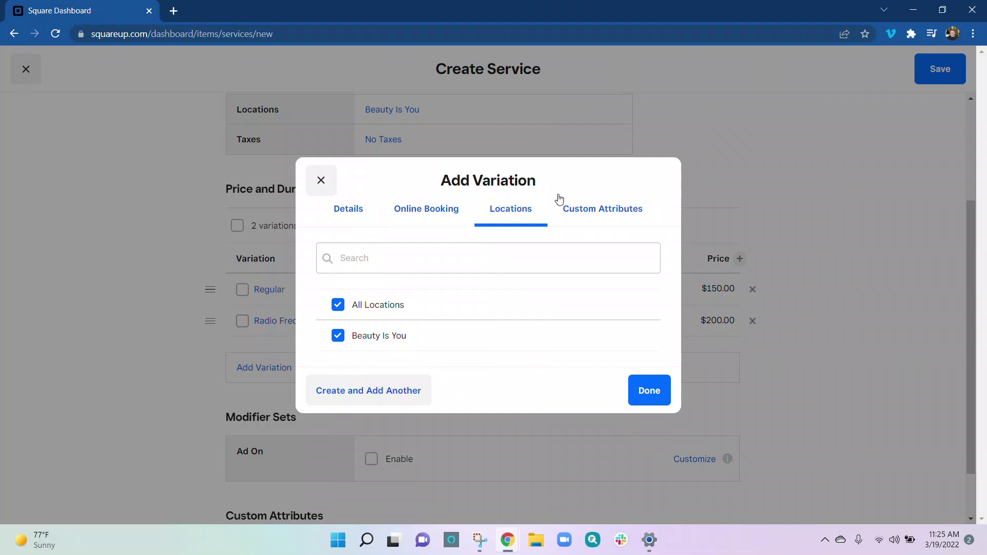
left_click(581, 209)
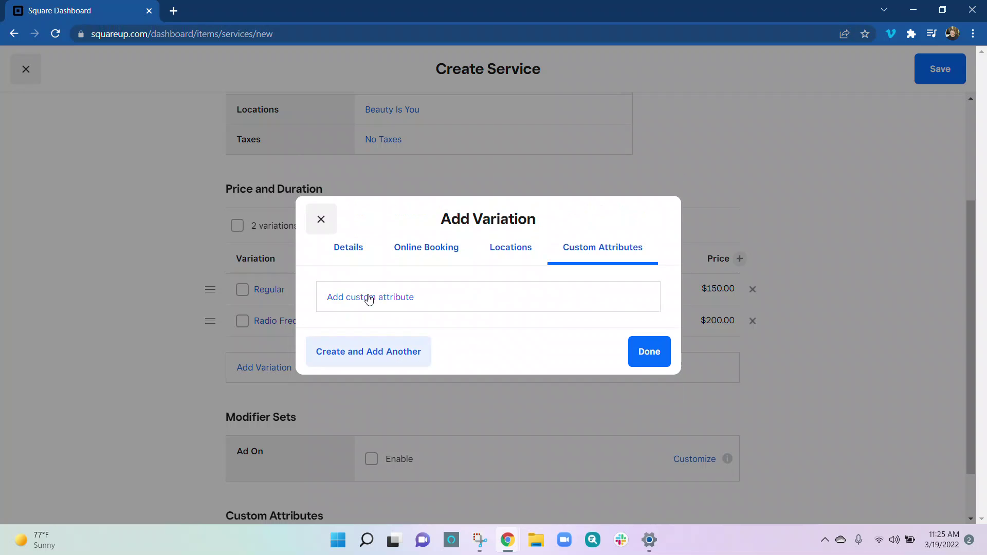
left_click(327, 229)
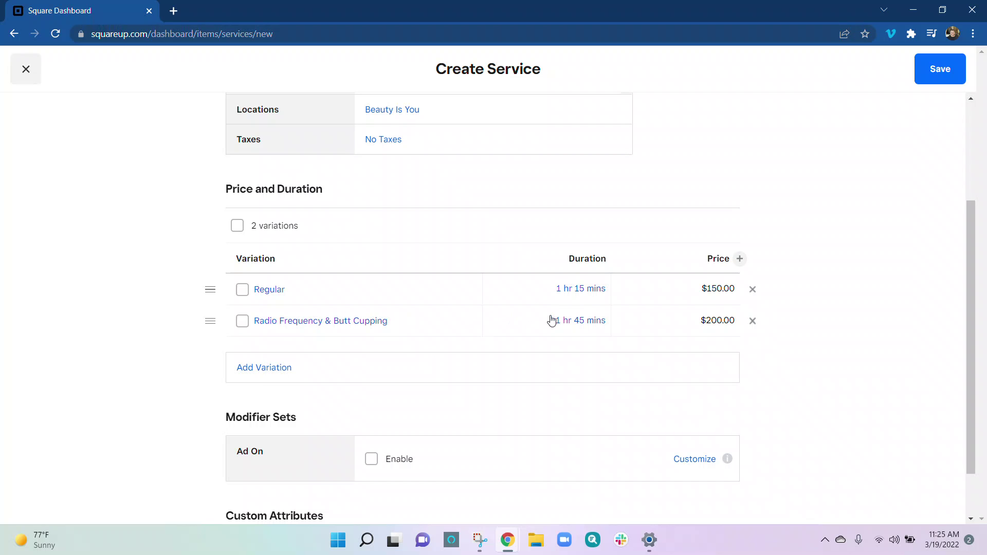
Examine the Modifier Sets section and the custom attribute form, and close the form without adding an attribute
scroll(508, 360, "down", 1)
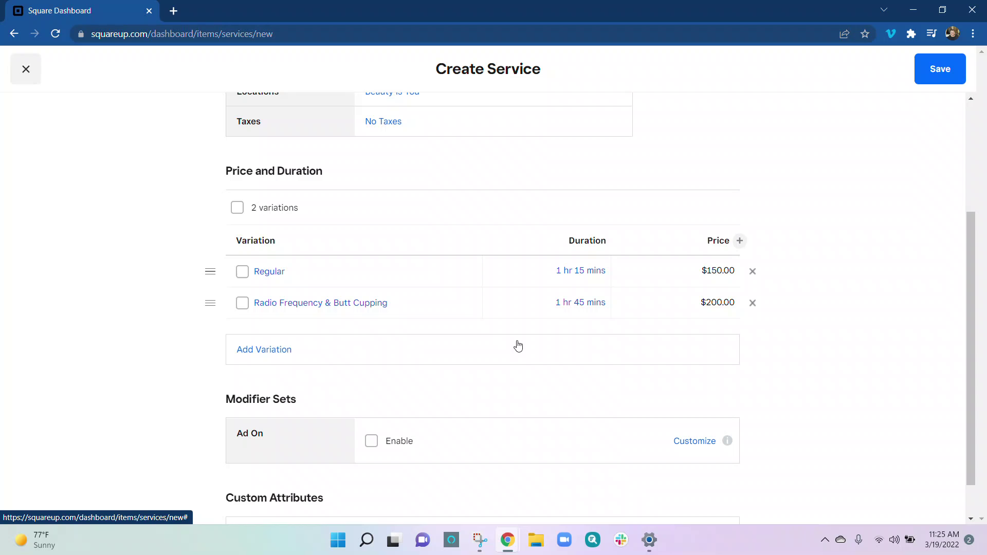
scroll(445, 377, "down", 1)
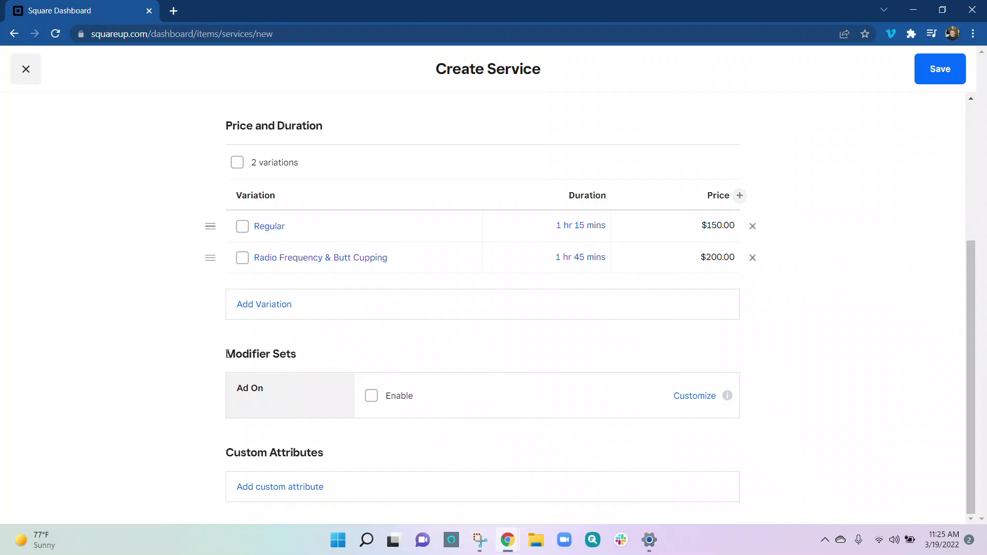
left_click_drag(226, 353, 304, 361)
left_click(303, 361)
left_click(282, 489)
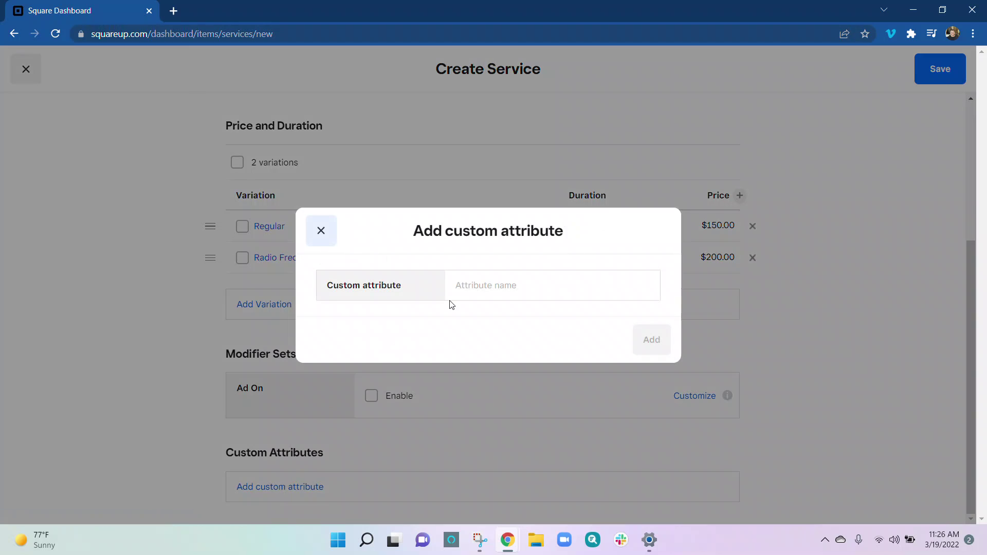
left_click(320, 239)
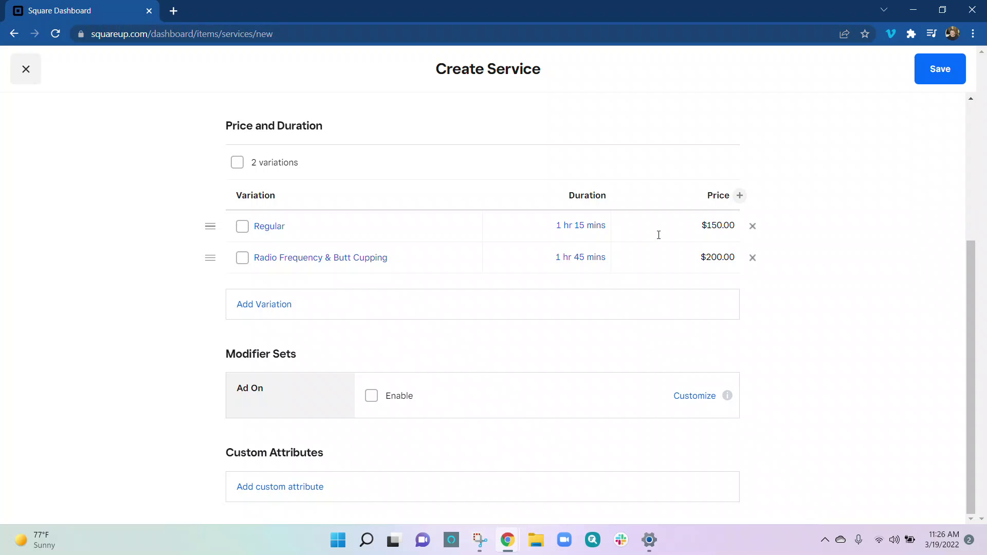
View the color and image options of the service's tile, browse for an image file, and close them without choosing anything
scroll(659, 238, "up", 4)
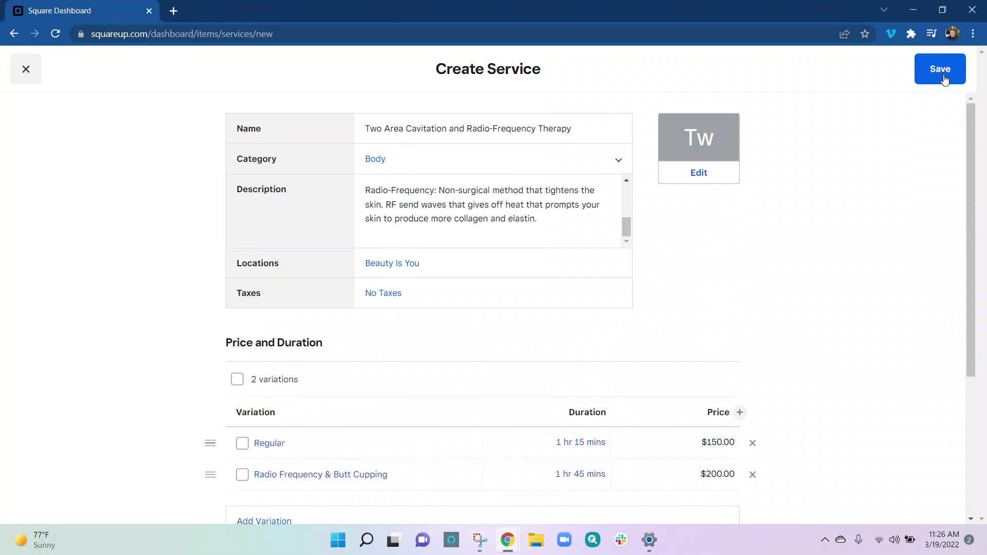
left_click(705, 140)
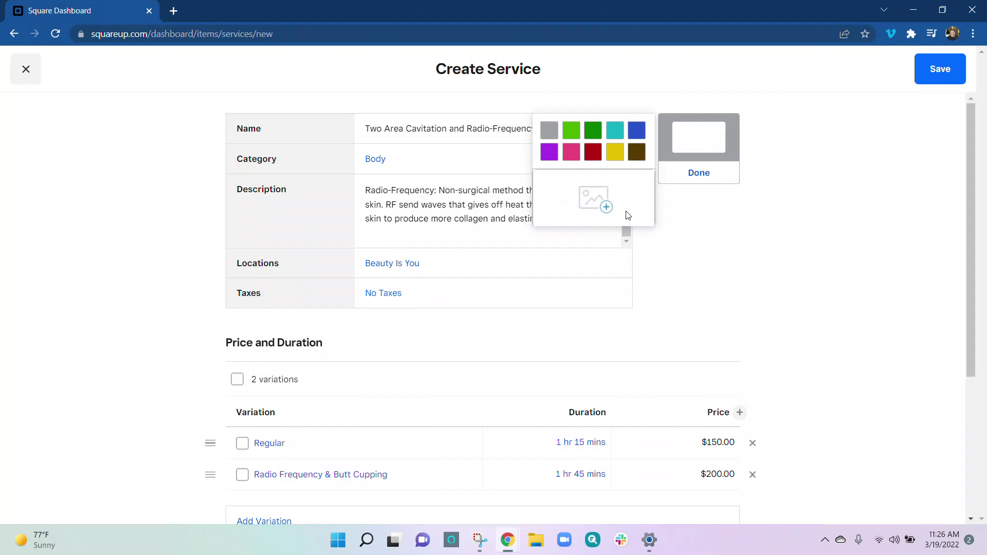
left_click(607, 206)
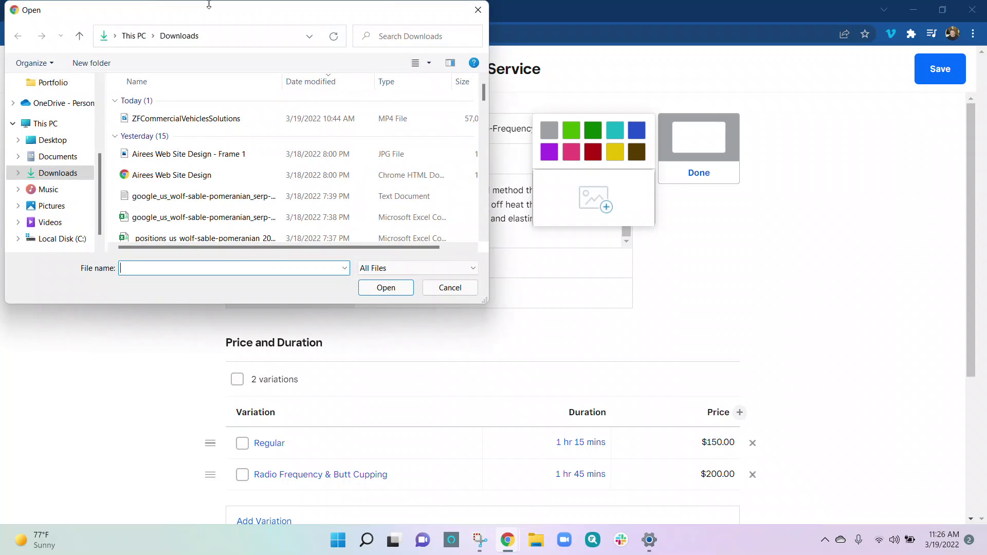
left_click_drag(209, 15, 206, 127)
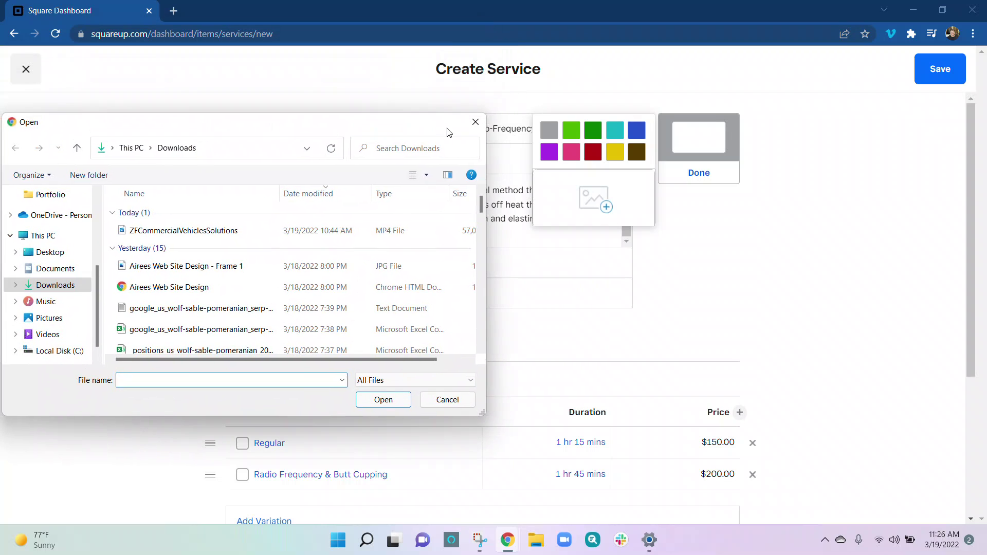
left_click(475, 121)
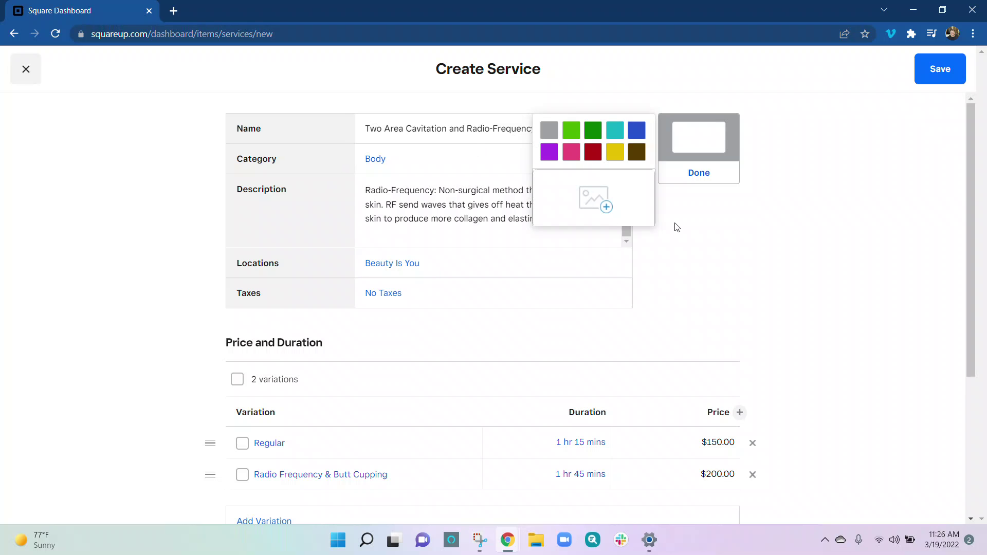
scroll(686, 250, "down", 1)
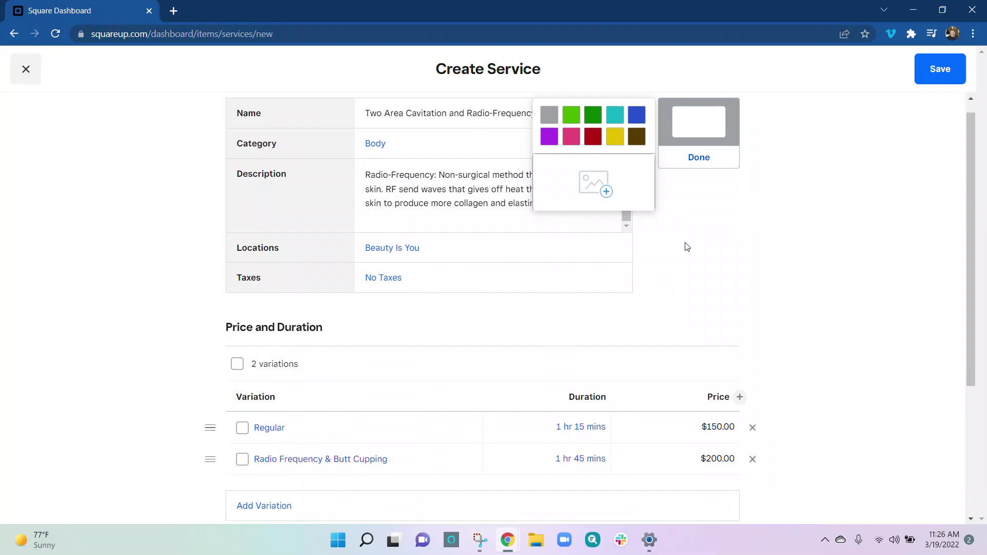
left_click(749, 186)
Review the whole service form from the name to the custom attributes and save the new service
scroll(751, 191, "down", 2)
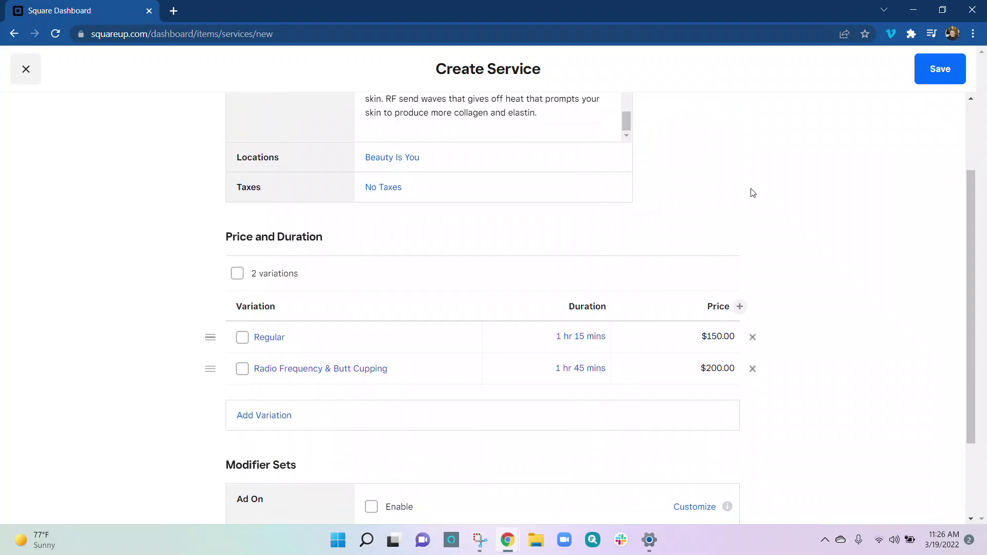
scroll(752, 193, "up", 2)
scroll(753, 193, "down", 3)
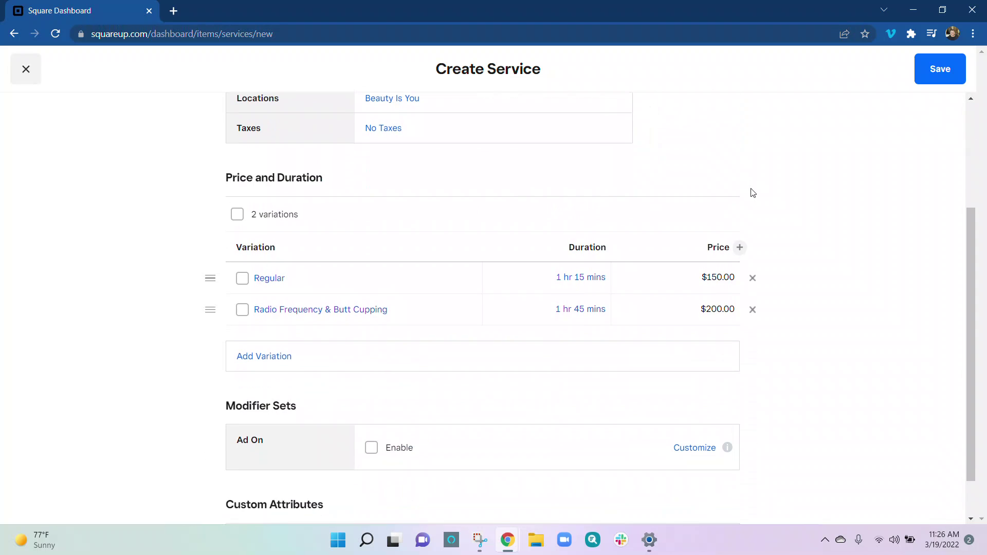
scroll(882, 227, "down", 1)
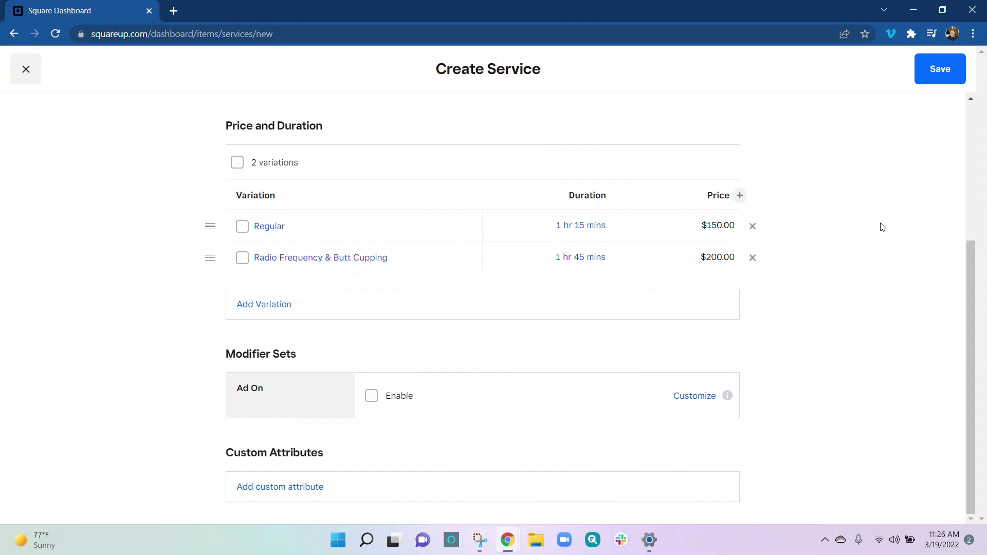
scroll(883, 227, "up", 4)
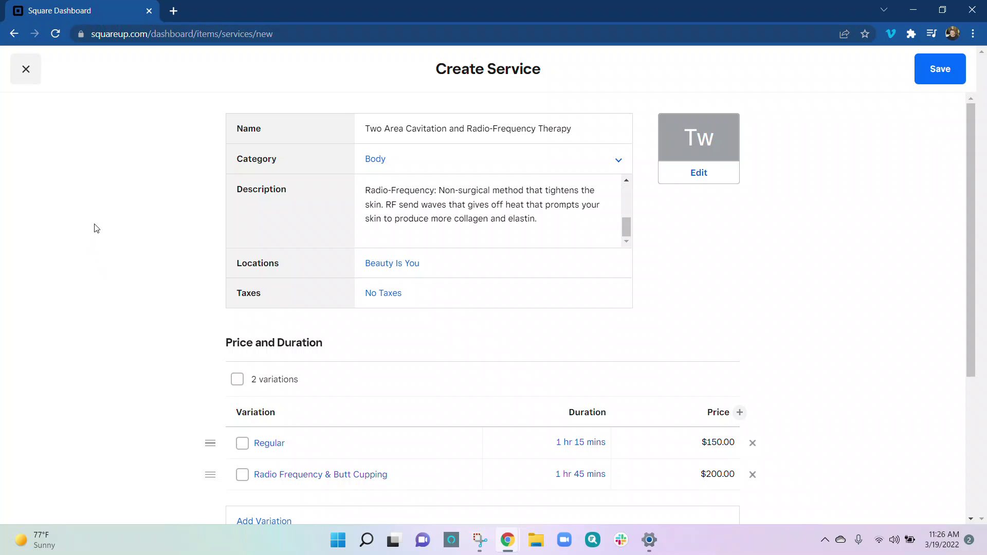
scroll(94, 229, "down", 4)
scroll(94, 229, "up", 4)
left_click(930, 76)
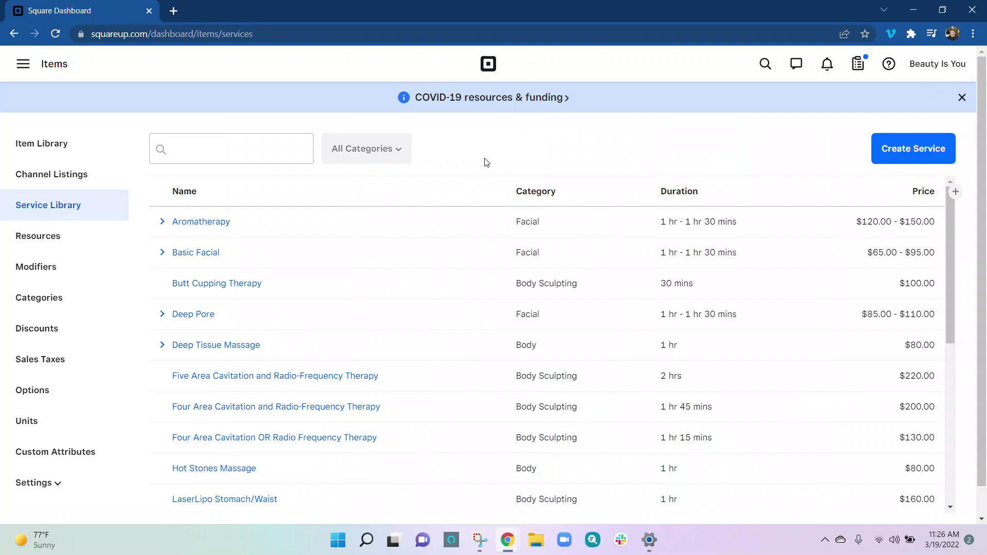